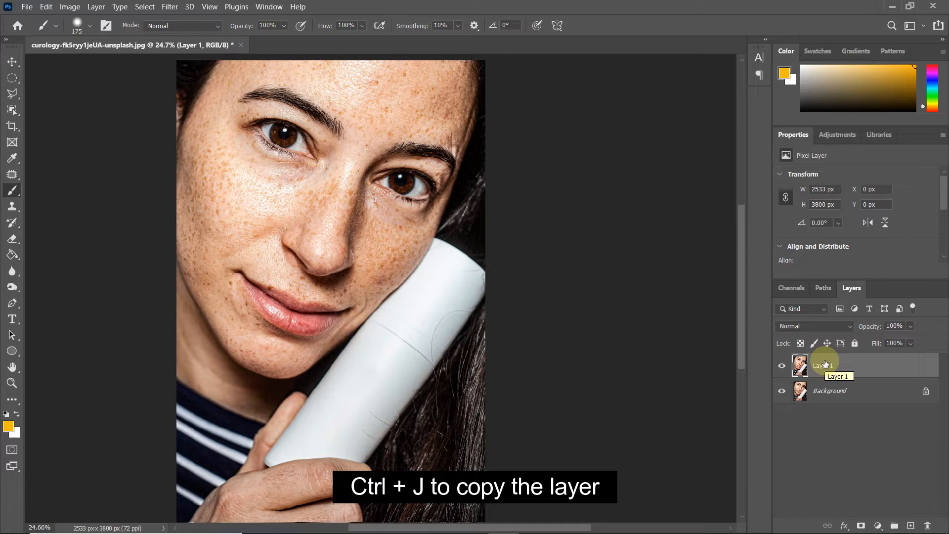
Set Layer 1's blend mode to Vivid Light and invert its colors.
left_click(804, 327)
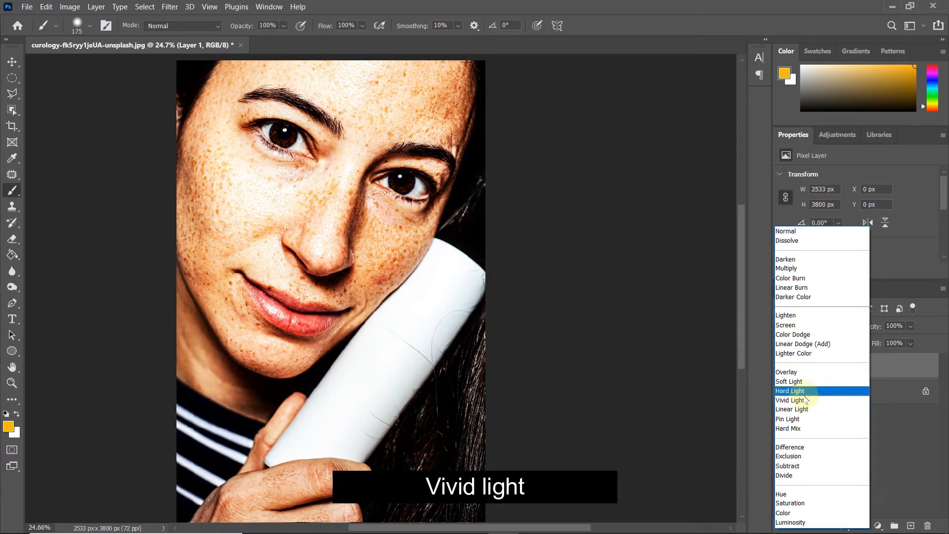
left_click(805, 401)
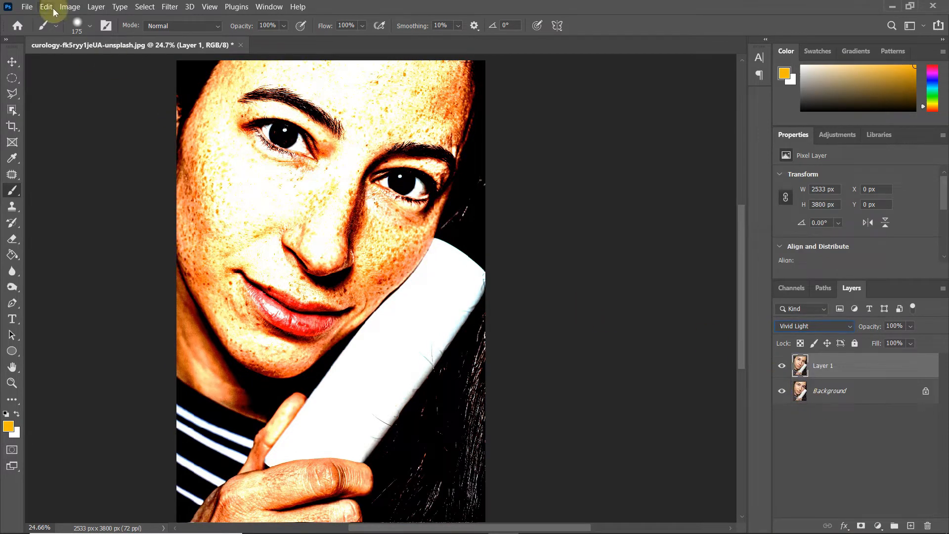
left_click(69, 7)
mouse_move(80, 35)
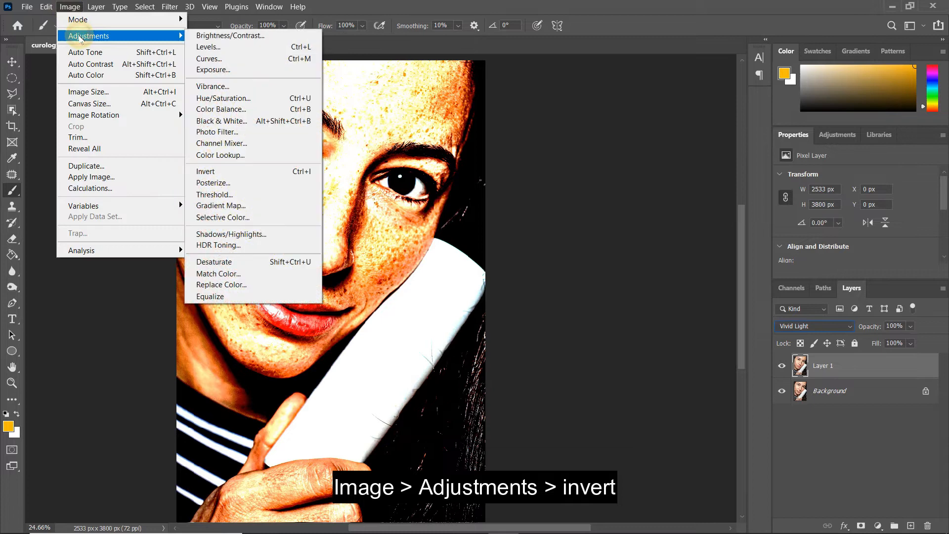
left_click(219, 171)
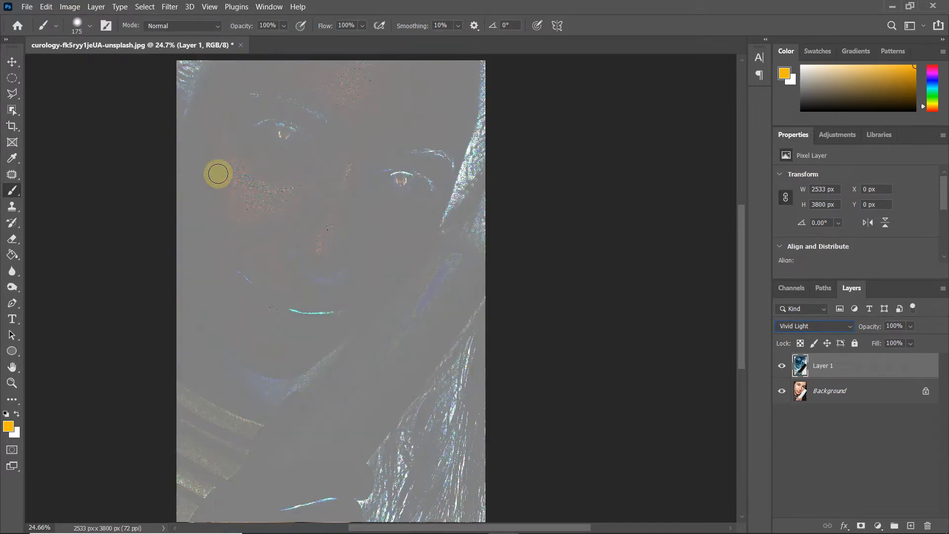
Apply a High Pass filter with a 30-pixel radius to Layer 1.
left_click(170, 7)
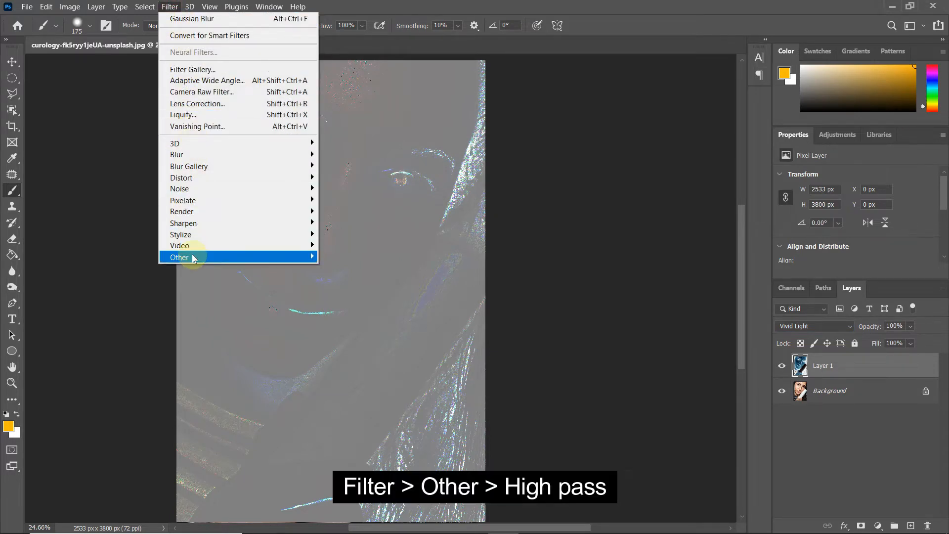
mouse_move(190, 257)
left_click(334, 268)
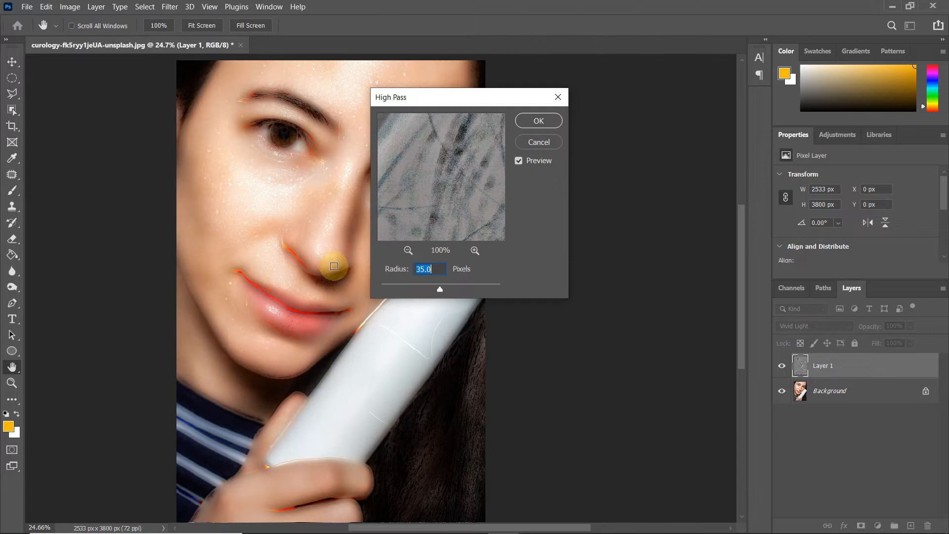
mouse_move(440, 291)
left_mouse_down()
mouse_move(417, 287)
mouse_move(440, 292)
left_mouse_up()
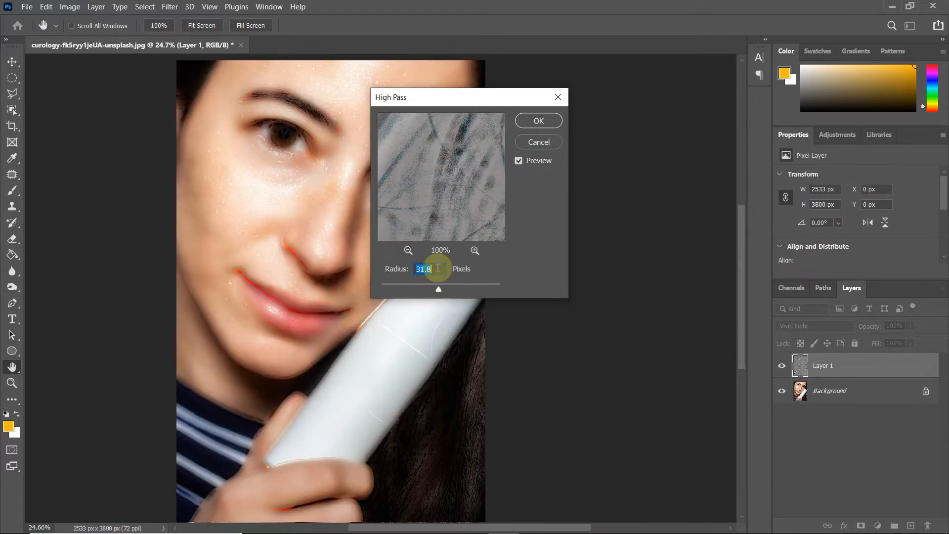
type("35")
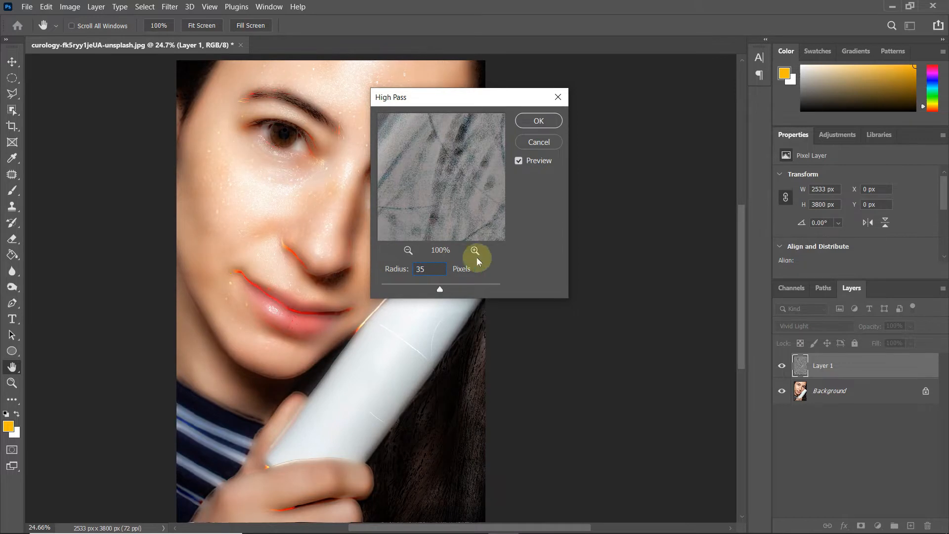
key("BackSpace")
type("0")
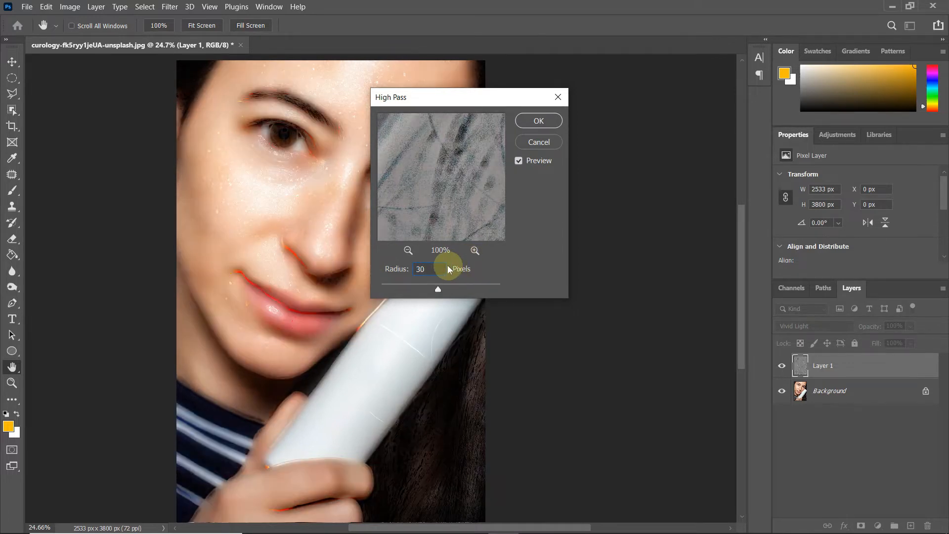
left_click(531, 126)
key("b")
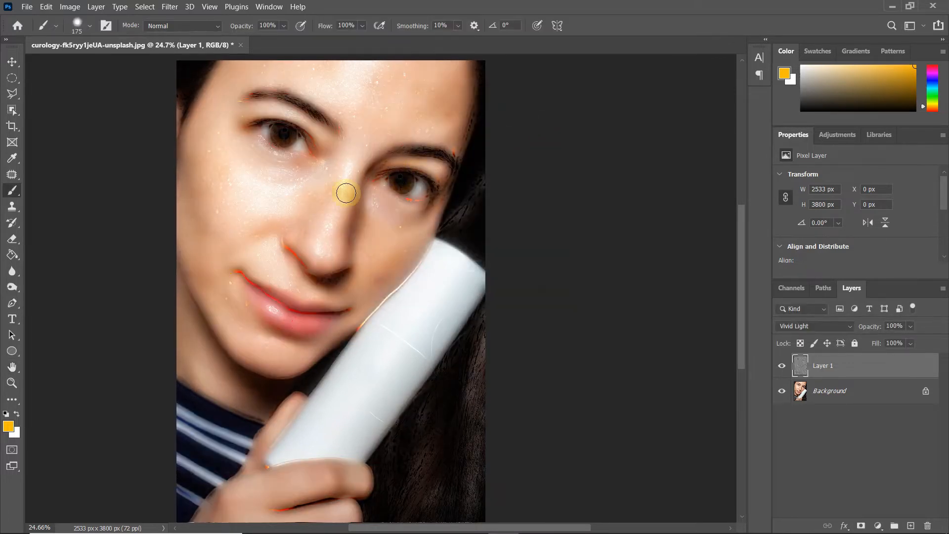
Apply a Gaussian Blur with a 3-pixel radius to Layer 1.
left_click(170, 7)
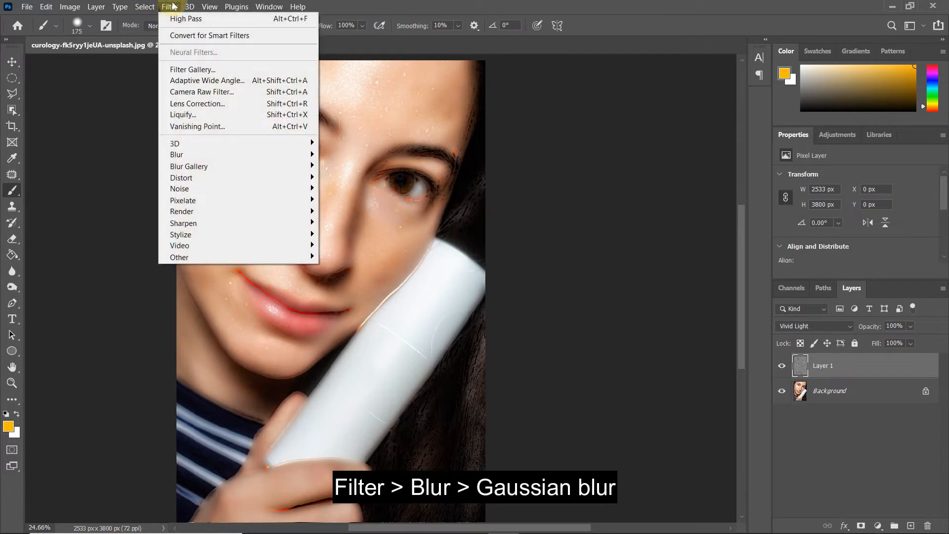
mouse_move(217, 158)
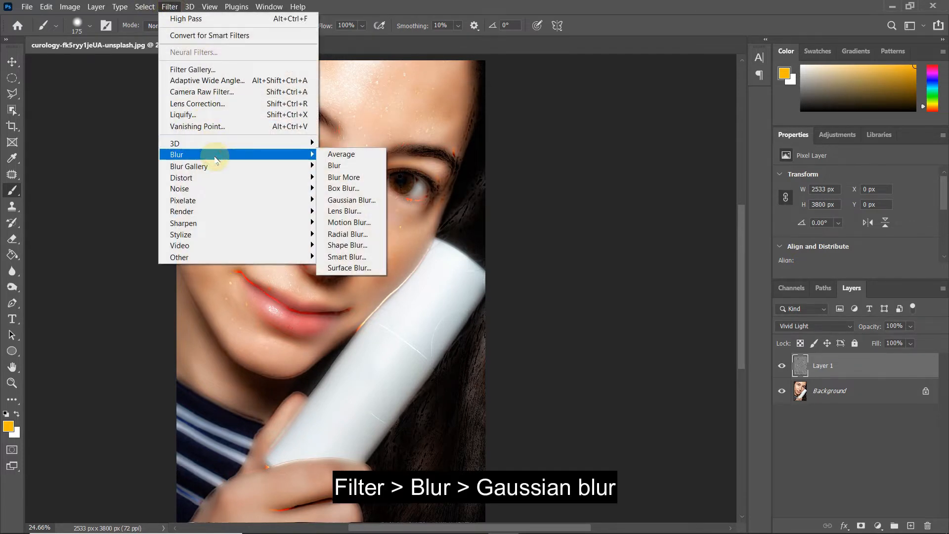
left_click(346, 199)
mouse_move(599, 295)
left_mouse_down()
mouse_move(627, 293)
mouse_move(592, 295)
left_mouse_up()
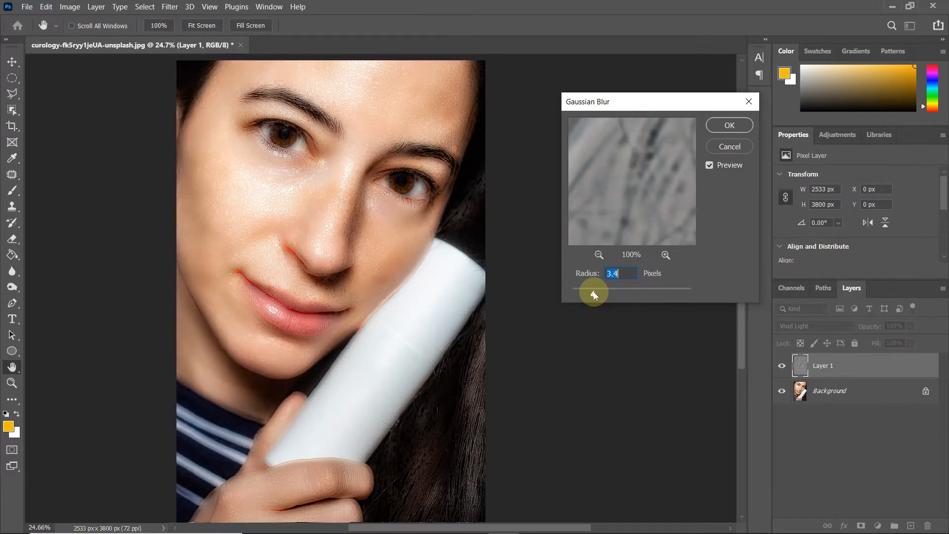
left_click_drag(586, 296, 583, 294)
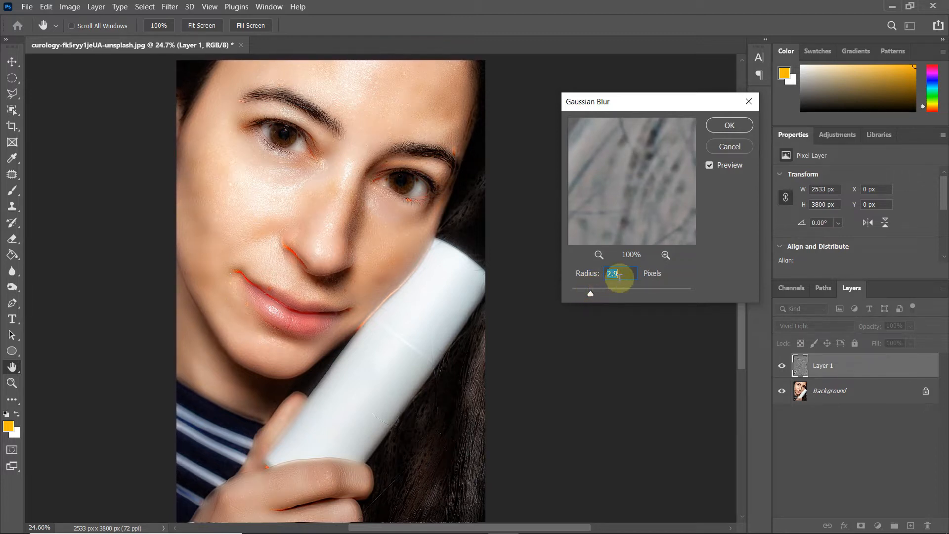
type("3")
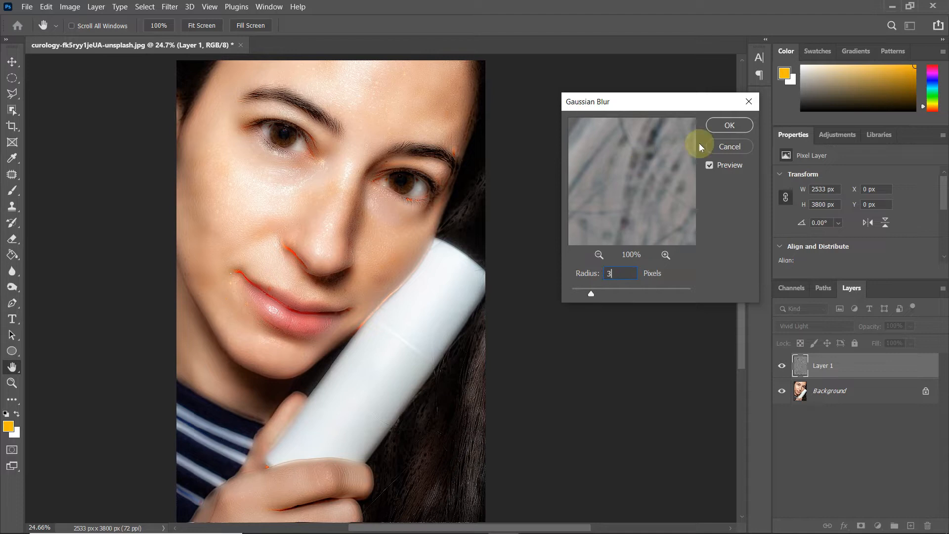
left_click(735, 127)
key("b")
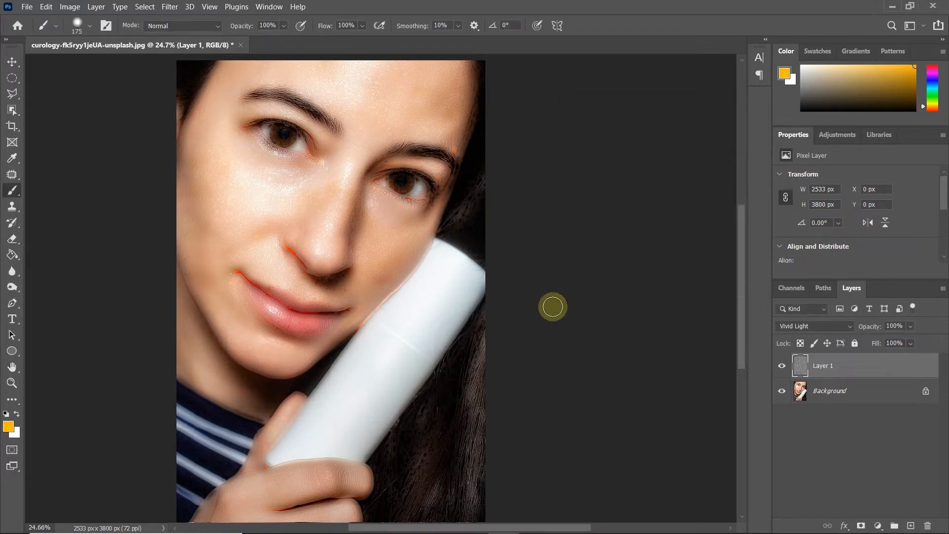
Add a layer mask to Layer 1 and invert the mask to black.
scroll(553, 306, "down", 1)
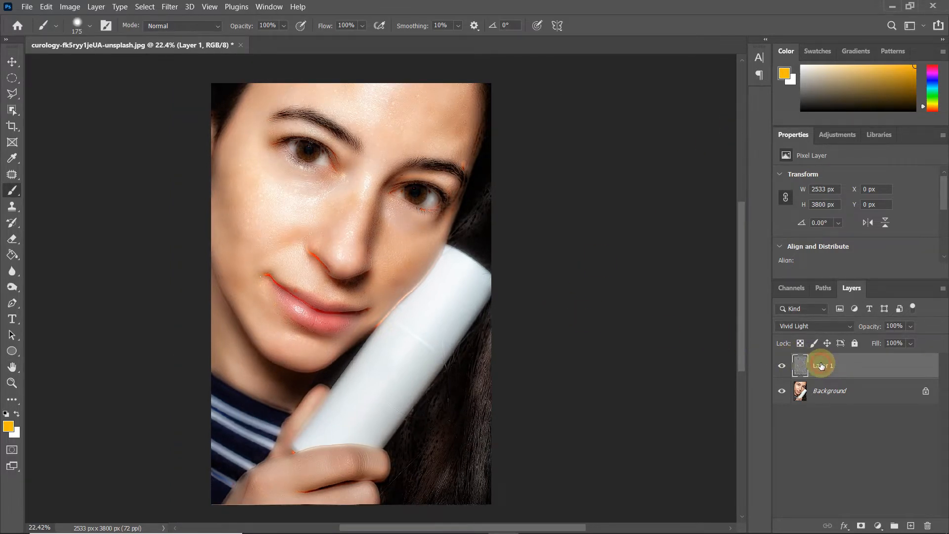
left_click(861, 526)
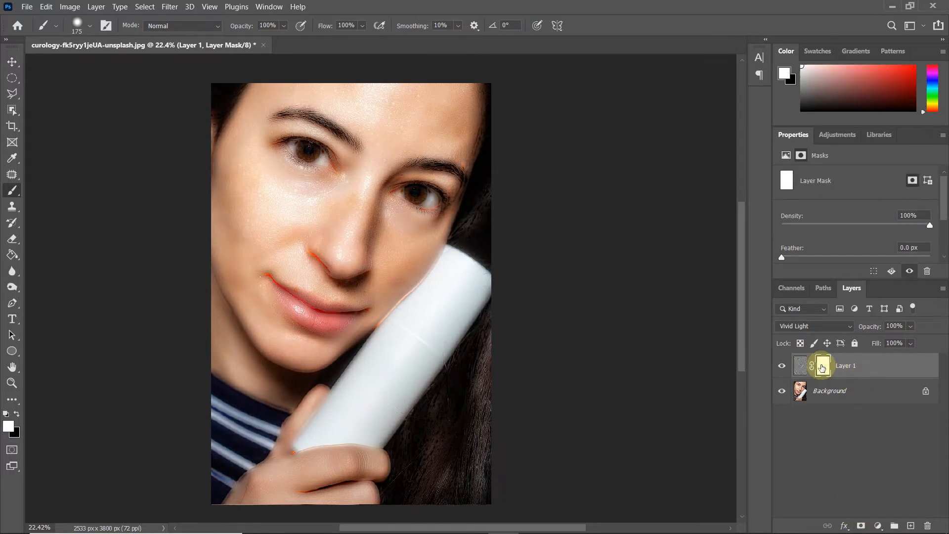
left_click(70, 6)
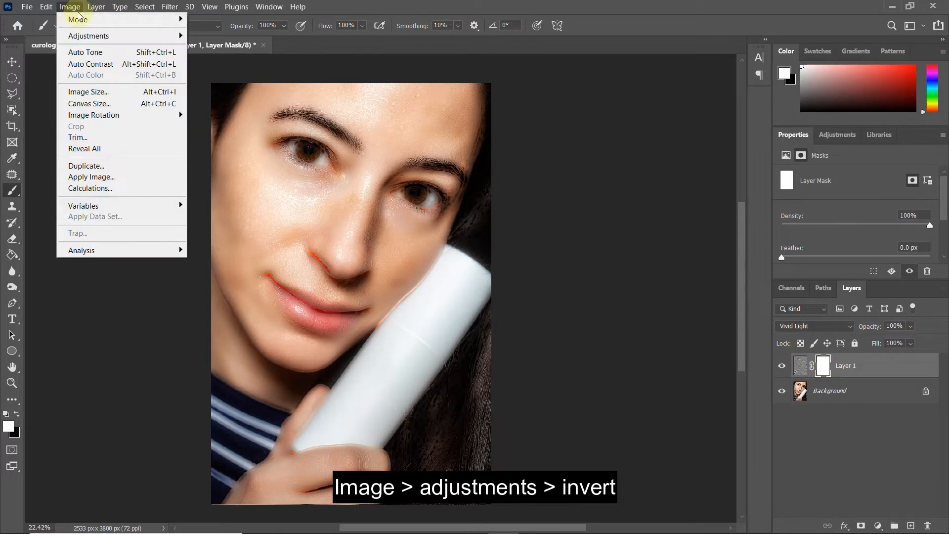
left_click(99, 36)
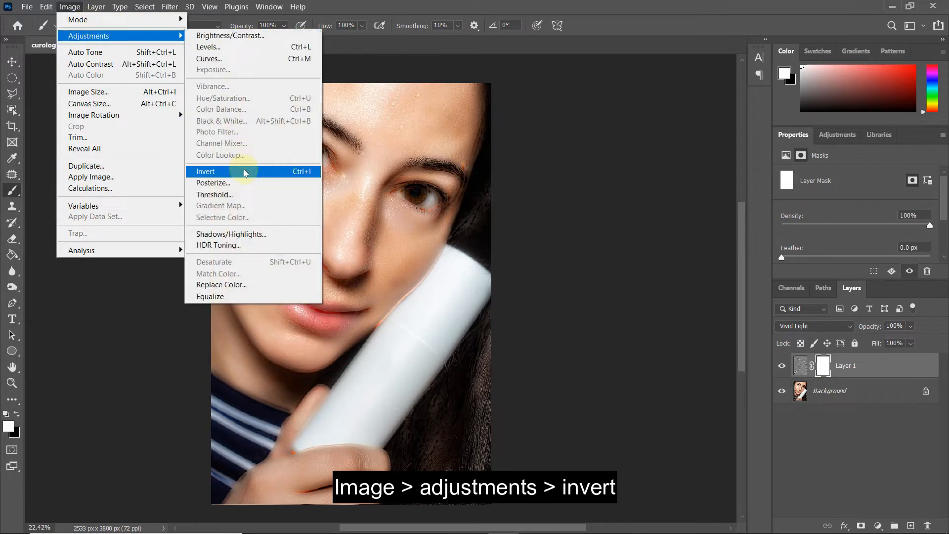
left_click(243, 171)
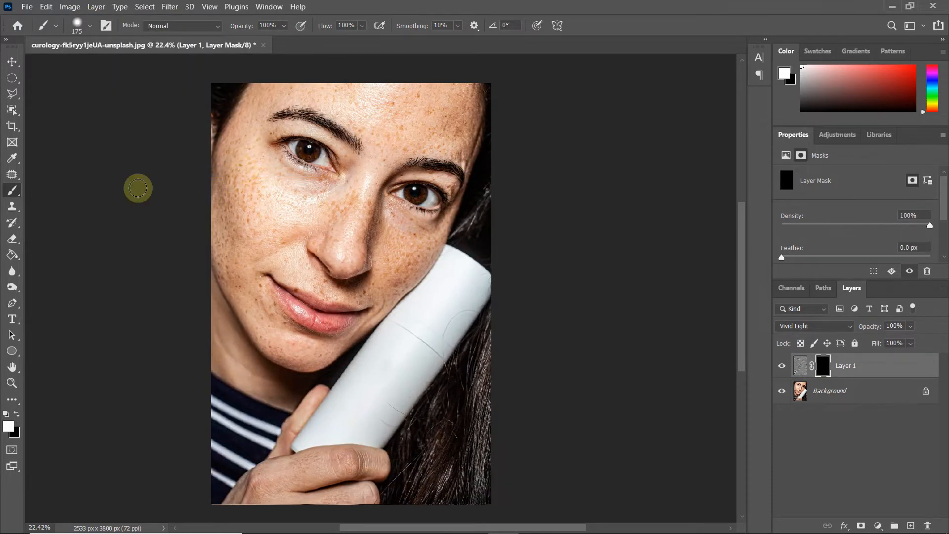
Set up the Brush tool with a white foreground color and a size of 220 px for painting the mask.
right_click(11, 190)
left_click(37, 190)
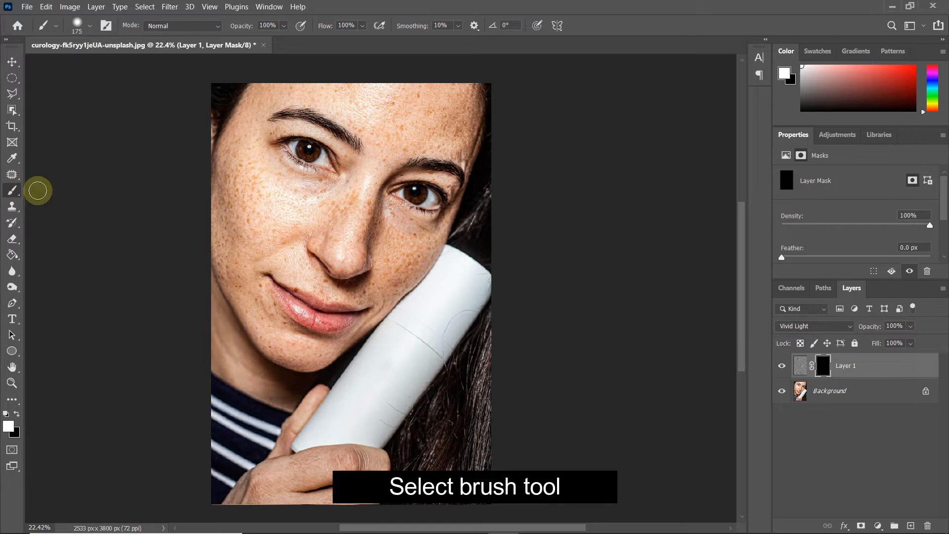
left_click(7, 426)
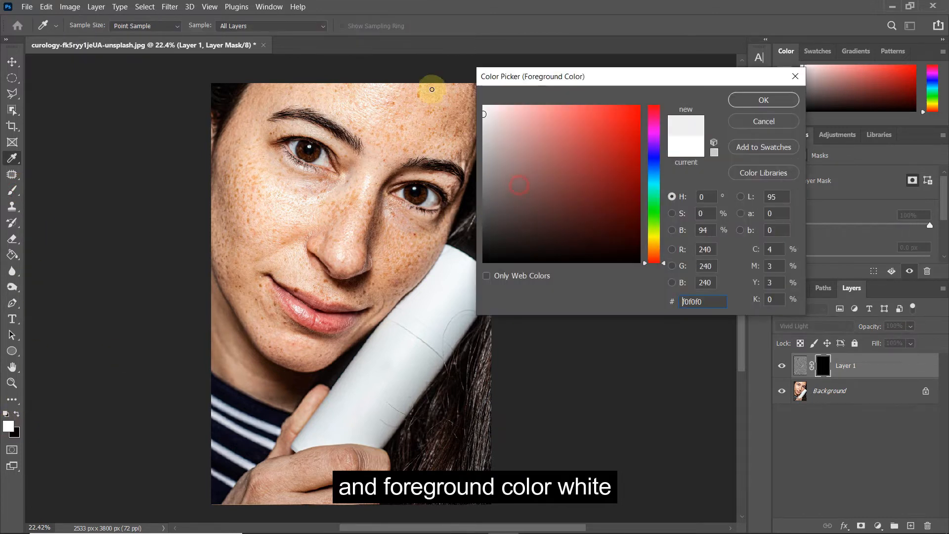
left_click(763, 98)
scroll(278, 193, "up", 3)
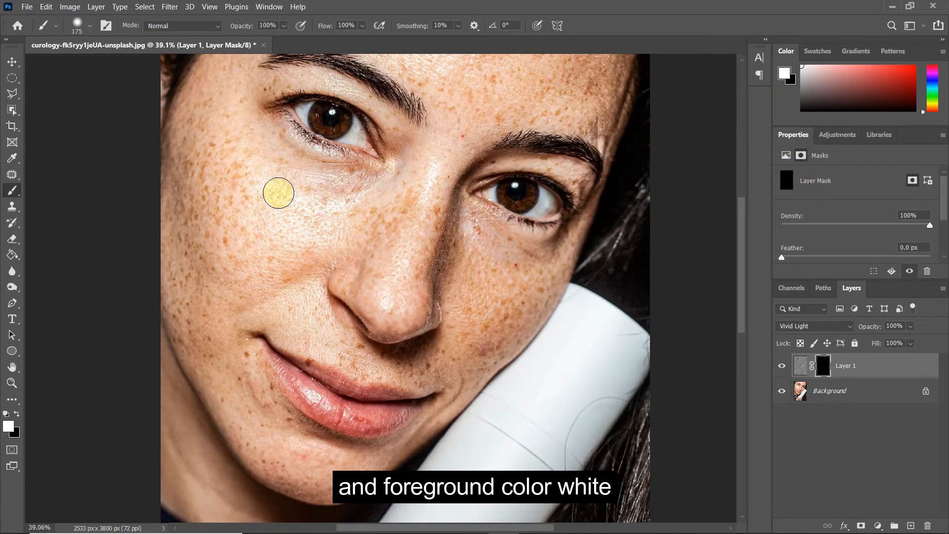
right_click(278, 193)
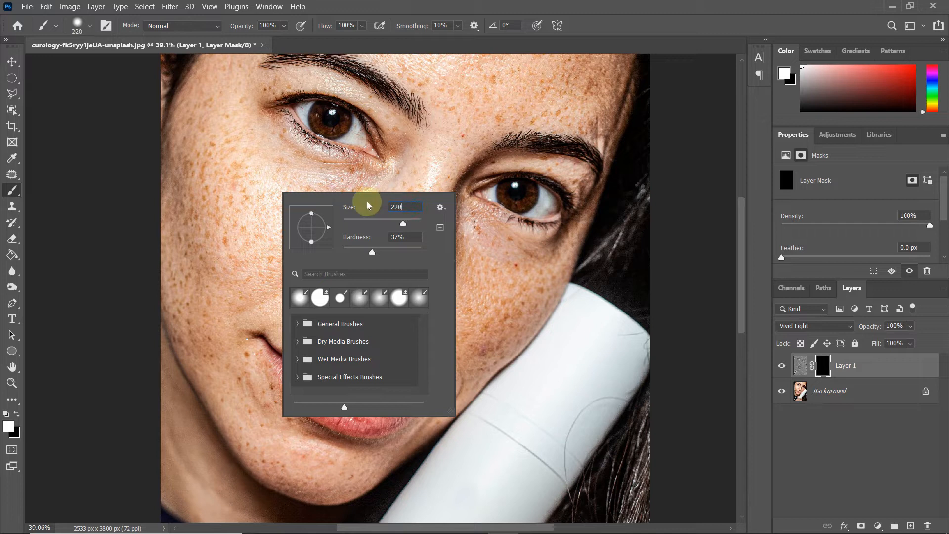
type("220")
key("Return")
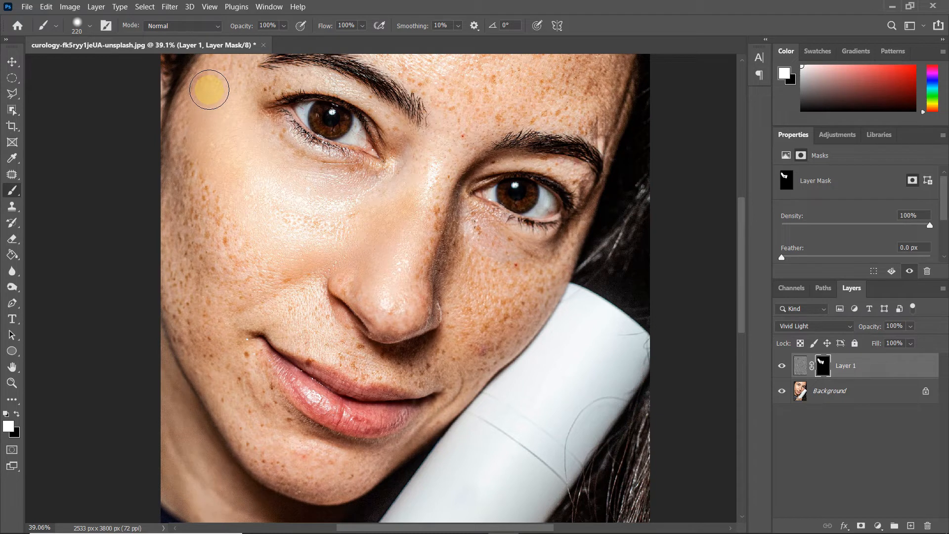
Paint white on the mask over the temple and cheek on the image's left side with an enlarged brush.
mouse_move(203, 104)
left_mouse_down()
mouse_move(196, 152)
mouse_move(207, 229)
left_mouse_up()
key("bracketright")
key("bracketright")
key("bracketright")
key("bracketright")
left_click_drag(212, 191, 257, 268)
mouse_move(263, 271)
left_mouse_down()
mouse_move(176, 210)
mouse_move(199, 176)
mouse_move(340, 216)
mouse_move(288, 268)
mouse_move(207, 292)
left_mouse_up()
left_click_drag(203, 294, 233, 227)
Paint white on the mask over the cheek on the image's right side, adjusting the brush size to the area.
scroll(456, 242, "up", 4)
scroll(456, 244, "up", 1)
key("bracketleft")
key("bracketleft")
left_click_drag(350, 382, 371, 378)
mouse_move(491, 216)
left_mouse_down()
mouse_move(521, 244)
mouse_move(530, 290)
mouse_move(472, 282)
mouse_move(509, 347)
left_mouse_up()
key("bracketright")
key("bracketright")
mouse_move(462, 305)
left_mouse_down()
mouse_move(480, 356)
mouse_move(541, 269)
mouse_move(587, 276)
mouse_move(512, 329)
mouse_move(396, 256)
left_mouse_up()
Paint the mask with a smaller brush below the right-hand eye and along the cheek edge by the bottle, then enlarge the brush to 150 px.
scroll(434, 252, "up", 3)
key("bracketleft")
key("bracketleft")
key("bracketleft")
left_click_drag(524, 169, 524, 207)
left_click_drag(484, 253, 354, 405)
mouse_move(345, 371)
left_mouse_down()
mouse_move(351, 405)
mouse_move(327, 380)
mouse_move(286, 444)
mouse_move(285, 469)
mouse_move(268, 388)
mouse_move(207, 426)
left_mouse_up()
key("bracketright")
key("bracketright")
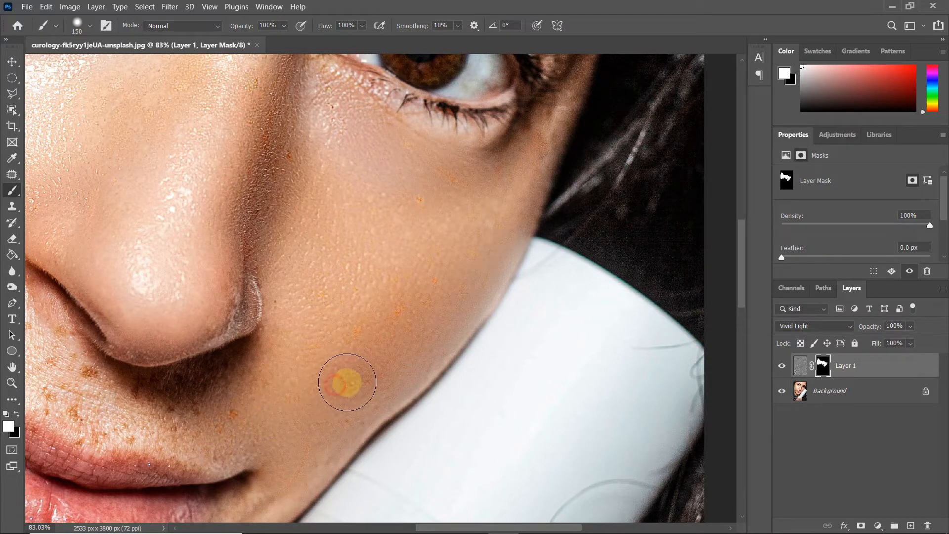
Paint white on the mask over the skin between nose and upper lip and around the mouth corners with the 150 px brush.
left_click_drag(347, 382, 506, 376)
mouse_move(300, 417)
left_mouse_down()
mouse_move(244, 414)
mouse_move(227, 381)
left_mouse_up()
mouse_move(168, 314)
left_mouse_down()
mouse_move(245, 301)
mouse_move(236, 278)
mouse_move(278, 247)
left_mouse_up()
mouse_move(132, 267)
left_mouse_down()
mouse_move(155, 294)
mouse_move(146, 222)
mouse_move(215, 444)
left_mouse_up()
left_click_drag(150, 358, 243, 415)
left_click_drag(96, 231, 124, 335)
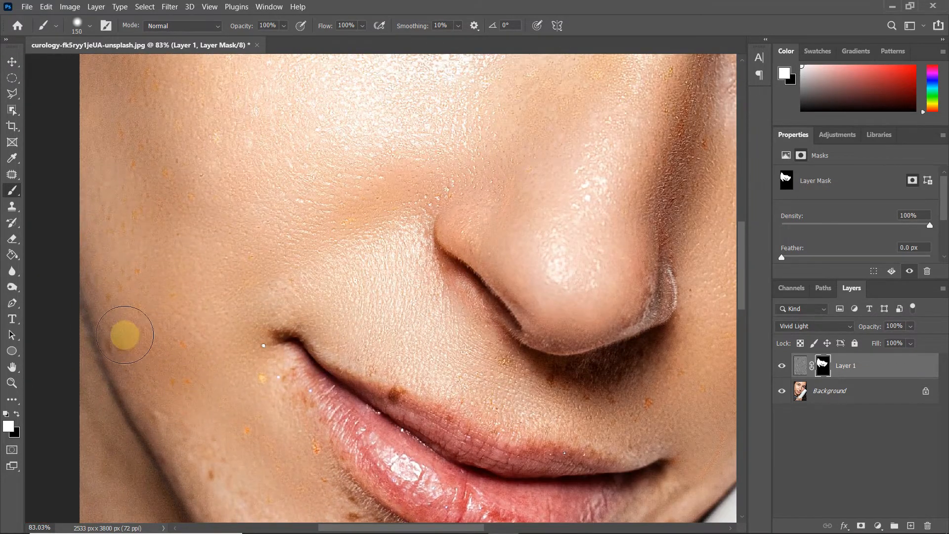
Paint white on the mask over the lower cheek and jaw beside the left-hand mouth corner.
left_click_drag(225, 391, 172, 201)
mouse_move(153, 297)
left_mouse_down()
mouse_move(116, 247)
mouse_move(135, 250)
left_mouse_up()
mouse_move(235, 403)
left_mouse_down()
mouse_move(342, 451)
mouse_move(268, 443)
mouse_move(238, 354)
left_mouse_up()
mouse_move(346, 391)
left_mouse_down()
mouse_move(87, 263)
mouse_move(168, 281)
left_mouse_up()
mouse_move(242, 338)
left_mouse_down()
mouse_move(306, 318)
mouse_move(254, 348)
mouse_move(170, 360)
mouse_move(291, 337)
left_mouse_up()
left_click_drag(297, 301, 148, 331)
Reduce the brush size and paint white on the mask over the skin close to the lips and below the mouth.
key("[")
key("[")
key("[")
key("[")
mouse_move(305, 237)
left_mouse_down()
mouse_move(230, 300)
mouse_move(334, 231)
mouse_move(173, 342)
mouse_move(194, 350)
mouse_move(283, 241)
mouse_move(300, 239)
mouse_move(147, 362)
mouse_move(336, 230)
mouse_move(353, 154)
mouse_move(372, 225)
mouse_move(342, 264)
mouse_move(309, 231)
mouse_move(441, 364)
left_mouse_up()
scroll(328, 155, "down", 3)
left_click_drag(420, 403, 406, 287)
left_click_drag(288, 425, 273, 333)
Enlarge the brush to 150 px and paint white on the mask over the chin and jaw.
key("]")
key("]")
key("]")
key("]")
mouse_move(225, 293)
left_mouse_down()
mouse_move(232, 328)
mouse_move(201, 212)
mouse_move(247, 403)
mouse_move(328, 398)
mouse_move(416, 458)
mouse_move(411, 420)
left_mouse_up()
scroll(411, 420, "down", 4)
left_click_drag(589, 168, 461, 415)
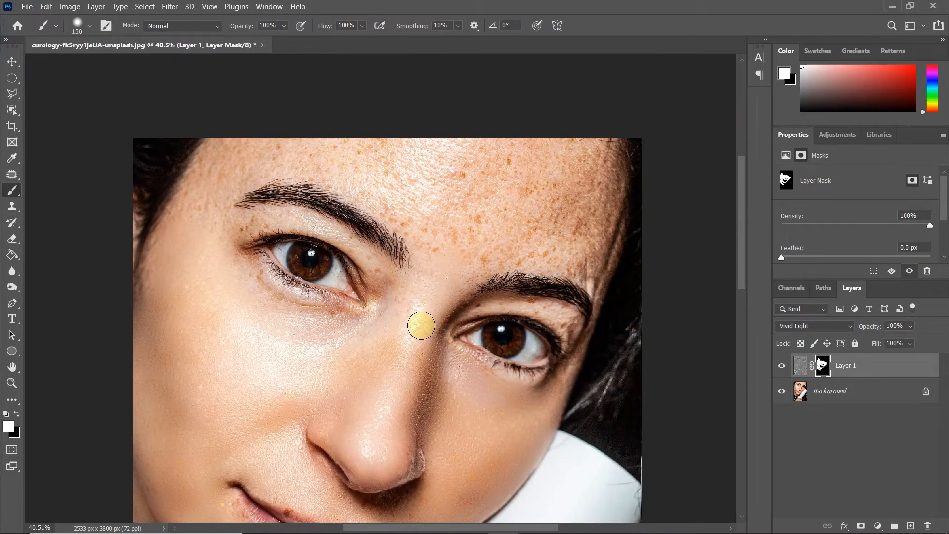
Enlarge the brush to 250 px and paint the mask over the forehead above the right-hand eyebrow.
scroll(438, 260, "up", 1)
key("]")
key("]")
key("]")
key("]")
mouse_move(580, 253)
left_mouse_down()
mouse_move(599, 238)
mouse_move(607, 144)
mouse_move(591, 220)
mouse_move(615, 238)
mouse_move(625, 167)
mouse_move(602, 265)
left_mouse_up()
Reduce the brush to 70 px and paint the mask over the eyelid and skin below the right-hand eyebrow.
scroll(602, 270, "up", 7)
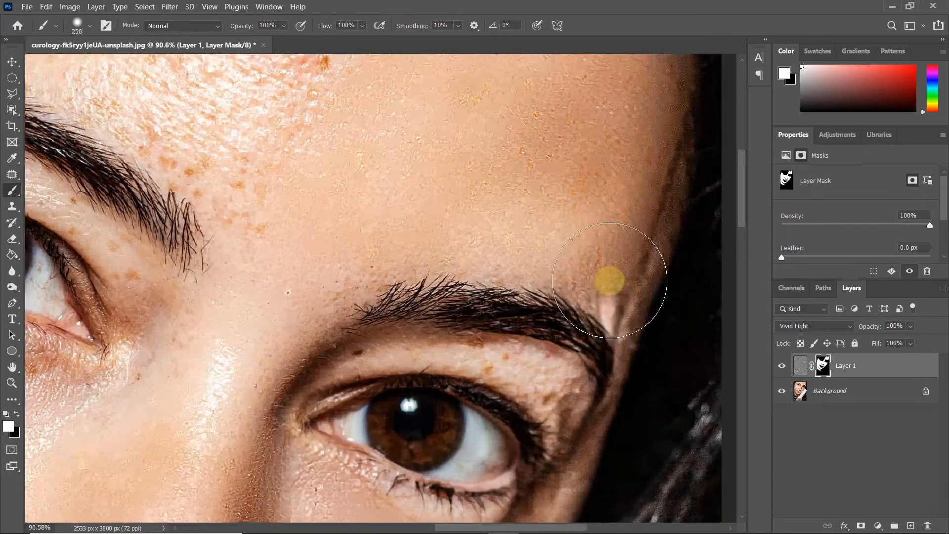
scroll(610, 280, "up", 1)
key("[")
key("[")
key("[")
key("[")
key("[")
key("[")
left_click_drag(513, 371, 531, 395)
key("[")
key("[")
mouse_move(465, 371)
left_mouse_down()
mouse_move(360, 358)
mouse_move(466, 359)
mouse_move(298, 392)
left_mouse_up()
left_click_drag(91, 297, 209, 379)
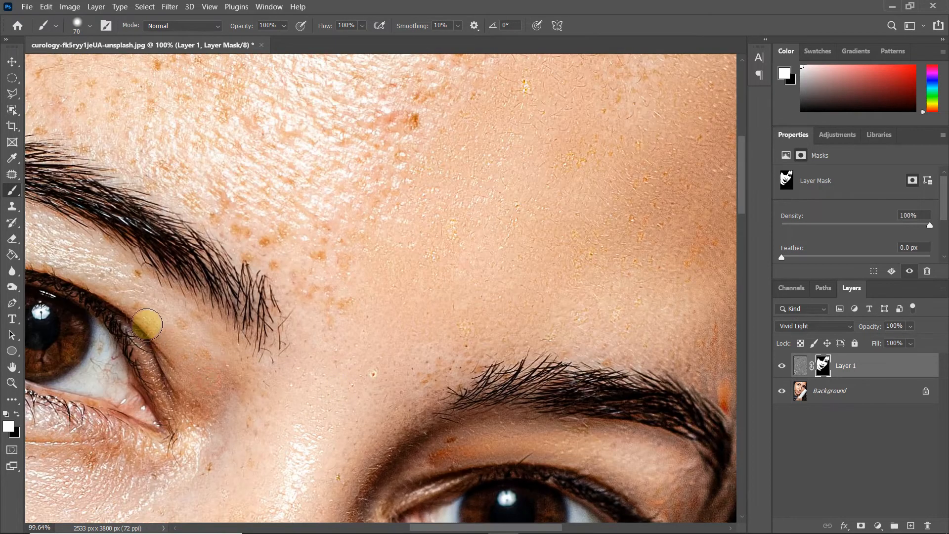
Paint white on the mask over the eyelid and the skin around the left-hand eye with the small brush.
left_click_drag(139, 286, 225, 324)
left_click_drag(137, 310, 96, 328)
left_click_drag(85, 372, 141, 306)
mouse_move(178, 385)
left_mouse_down()
mouse_move(201, 430)
mouse_move(481, 451)
mouse_move(437, 380)
left_mouse_up()
left_click_drag(390, 497, 328, 456)
Paint white on the mask over the left-hand temple and the forehead just above the left-hand eyebrow.
left_click_drag(120, 368, 243, 407)
left_click_drag(157, 256, 298, 367)
mouse_move(343, 405)
left_mouse_down()
mouse_move(379, 254)
mouse_move(343, 316)
mouse_move(400, 282)
left_mouse_up()
left_click_drag(389, 355, 426, 343)
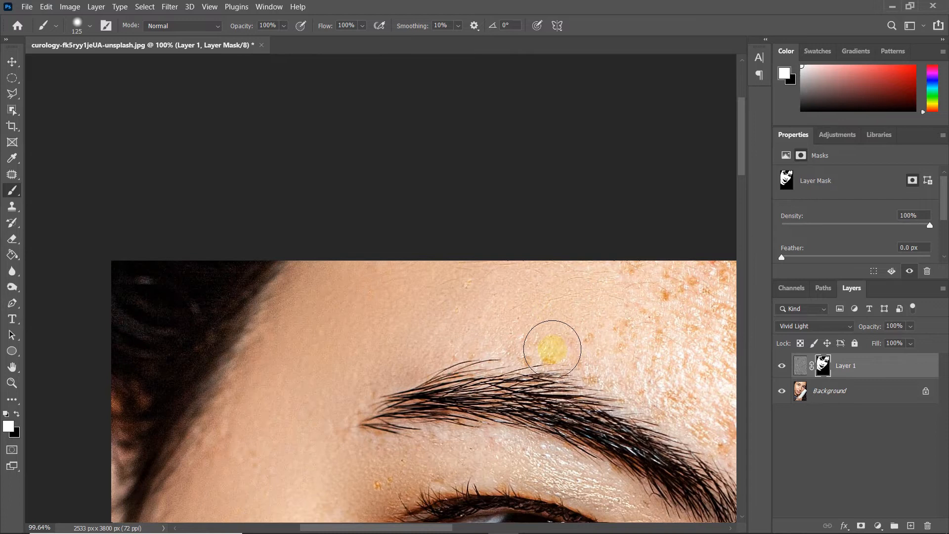
left_click_drag(557, 314, 427, 318)
mouse_move(564, 367)
left_mouse_down()
mouse_move(275, 231)
mouse_move(346, 331)
left_mouse_up()
Enlarge the brush and paint white on the mask over the remaining freckled middle of the forehead.
key("bracketright")
key("bracketright")
left_click_drag(470, 195, 571, 128)
left_click_drag(441, 252, 200, 156)
left_click_drag(366, 232, 271, 316)
mouse_move(339, 296)
left_mouse_down()
mouse_move(301, 295)
mouse_move(470, 253)
left_mouse_up()
left_click_drag(403, 315, 449, 260)
Paint white on the mask over the upper and lower lips with a small brush of 90 to 50 px.
mouse_move(303, 399)
left_mouse_down()
mouse_move(374, 408)
mouse_move(281, 407)
mouse_move(201, 345)
mouse_move(203, 335)
mouse_move(138, 278)
mouse_move(179, 333)
left_mouse_up()
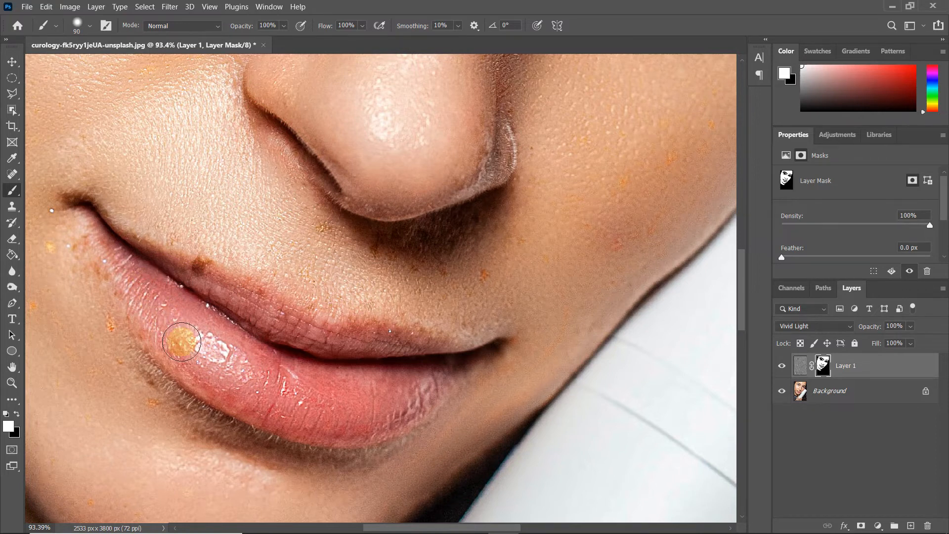
mouse_move(219, 299)
left_mouse_down()
mouse_move(201, 267)
mouse_move(286, 318)
mouse_move(376, 336)
mouse_move(322, 330)
mouse_move(242, 290)
mouse_move(334, 333)
mouse_move(394, 335)
mouse_move(287, 376)
left_mouse_up()
mouse_move(170, 314)
left_mouse_down()
mouse_move(152, 294)
mouse_move(409, 358)
mouse_move(439, 383)
mouse_move(332, 331)
left_mouse_up()
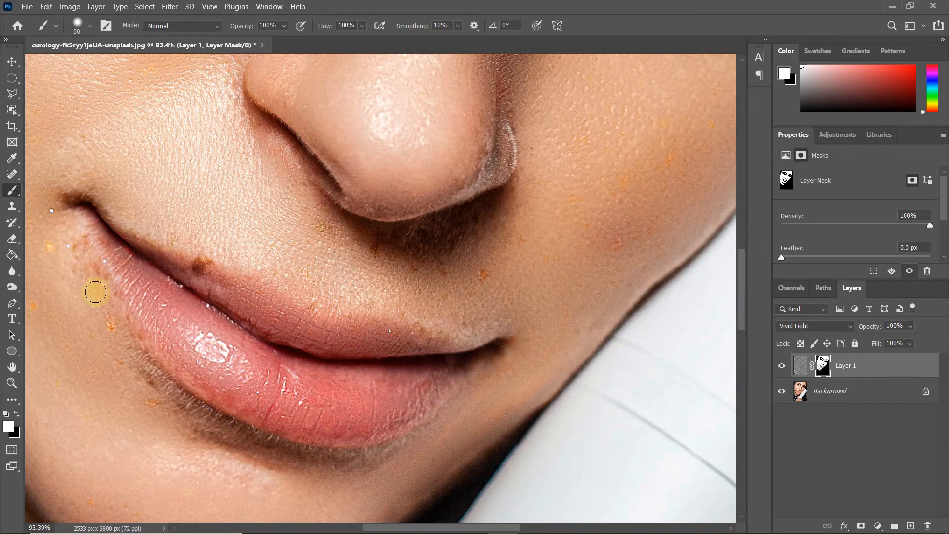
scroll(491, 371, "down", 5)
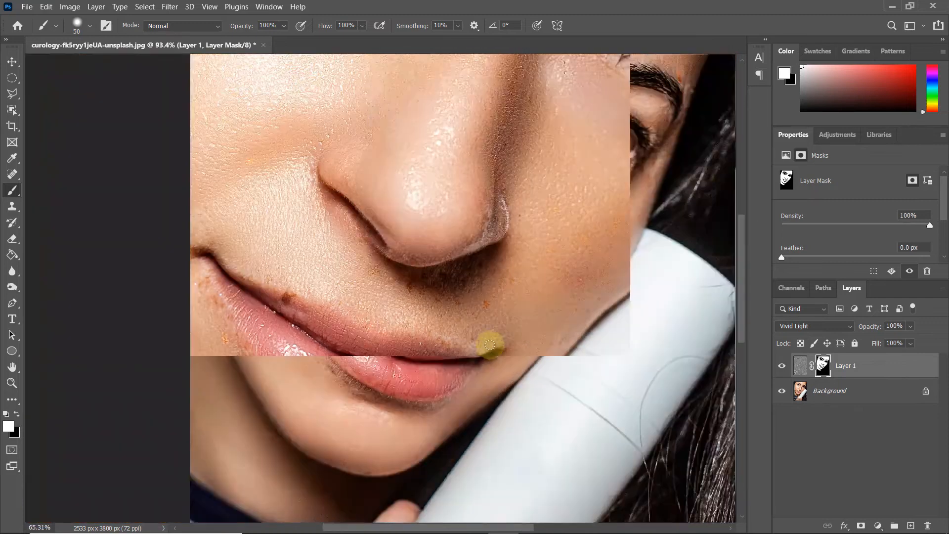
Finish painting white on the mask around the right-hand mouth corner and toggle Layer 1's visibility to compare the skin.
left_click_drag(510, 323, 385, 331)
scroll(462, 333, "down", 2)
left_click(781, 366)
left_click(781, 366)
left_click(781, 366)
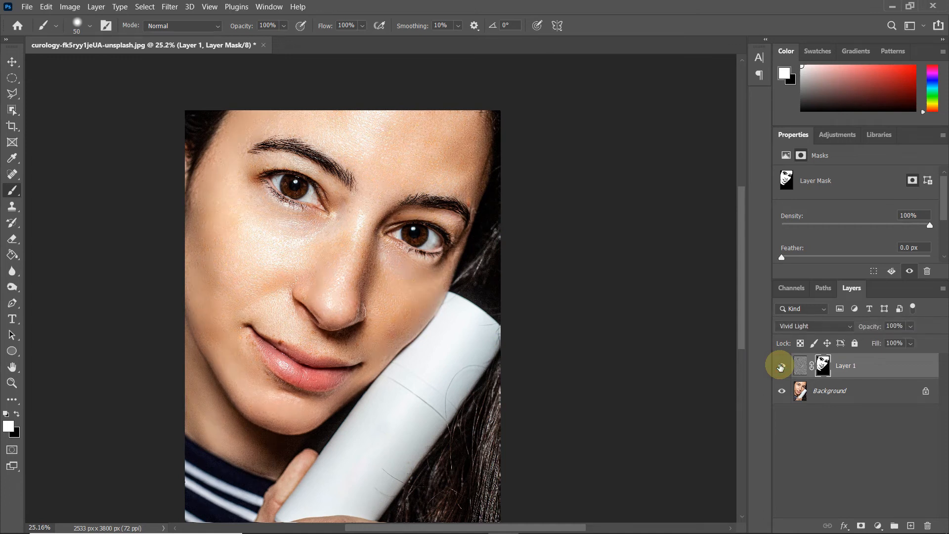
Merge Layer 1 and the Background layer into a single layer.
left_click(823, 391, "shift")
right_click(822, 391)
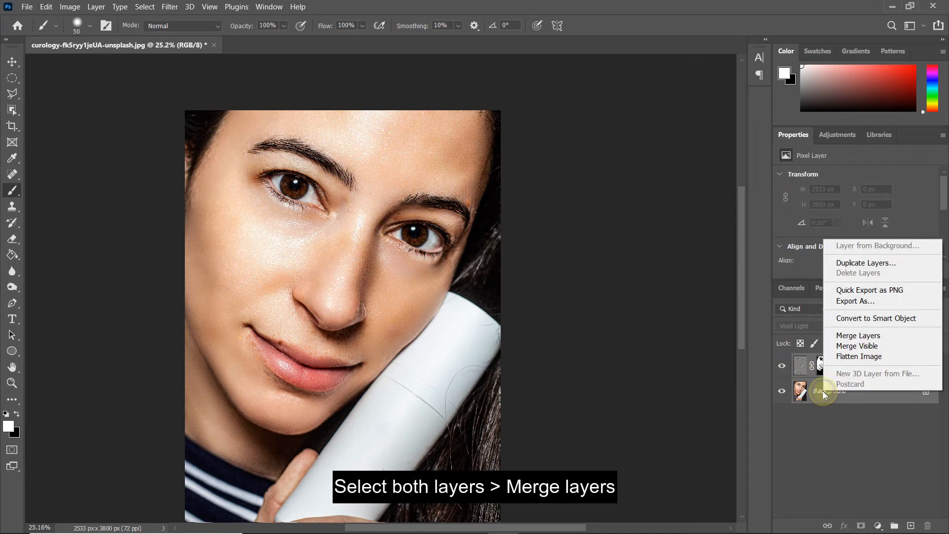
left_click(844, 336)
Smooth the skin of the left-hand cheek with the Mixer Brush at 600 to 400 px.
scroll(318, 296, "up", 4)
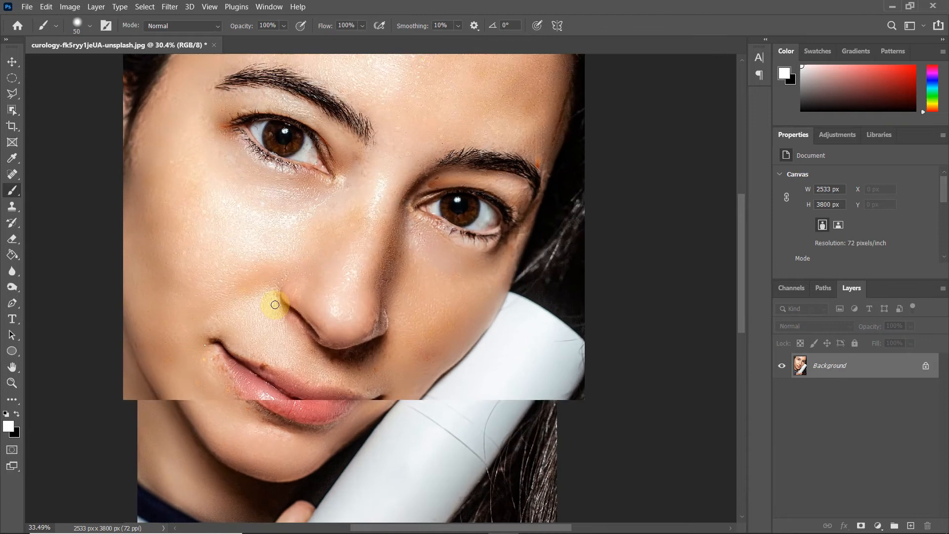
right_click(14, 190)
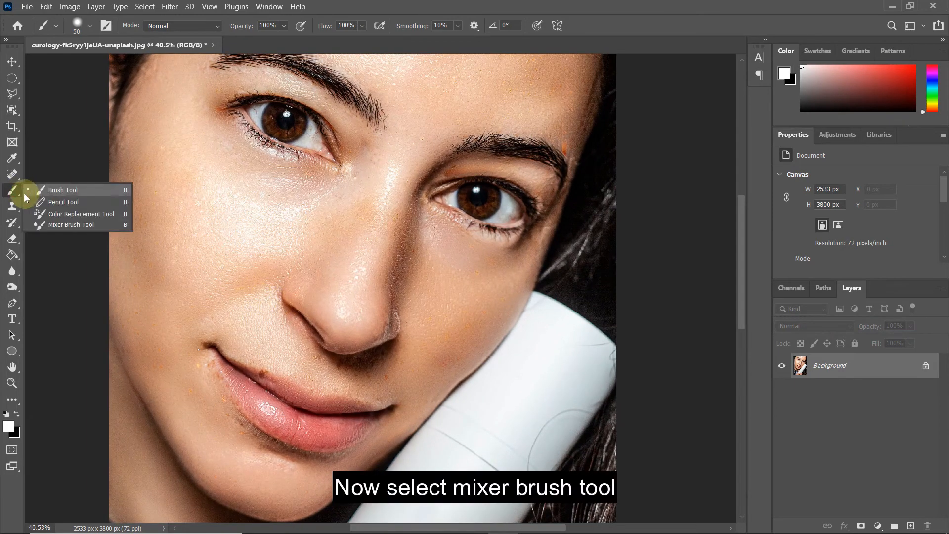
left_click(59, 223)
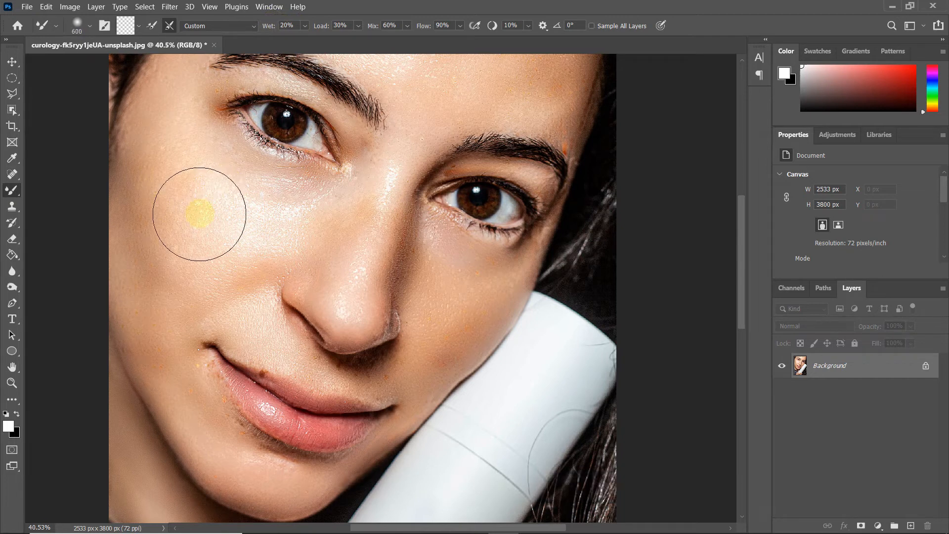
left_click_drag(164, 145, 222, 255)
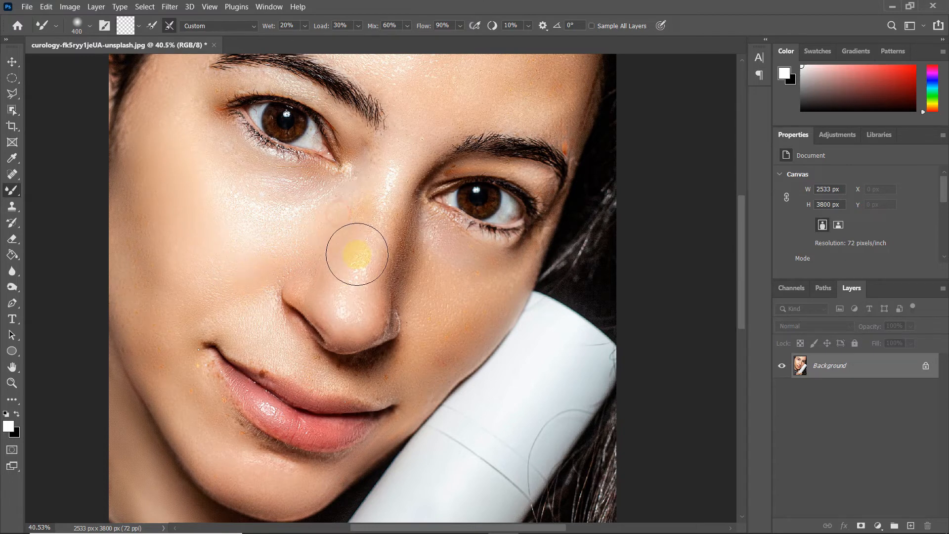
mouse_move(275, 197)
left_mouse_down()
mouse_move(148, 170)
mouse_move(165, 346)
mouse_move(230, 312)
left_mouse_up()
left_click_drag(273, 249, 219, 196)
Smooth the left-hand jaw, the right-hand cheek and the nose with the Mixer Brush at 400 to 200 px.
mouse_move(118, 318)
left_mouse_down()
mouse_move(154, 379)
mouse_move(197, 424)
left_mouse_up()
left_click_drag(295, 338, 213, 325)
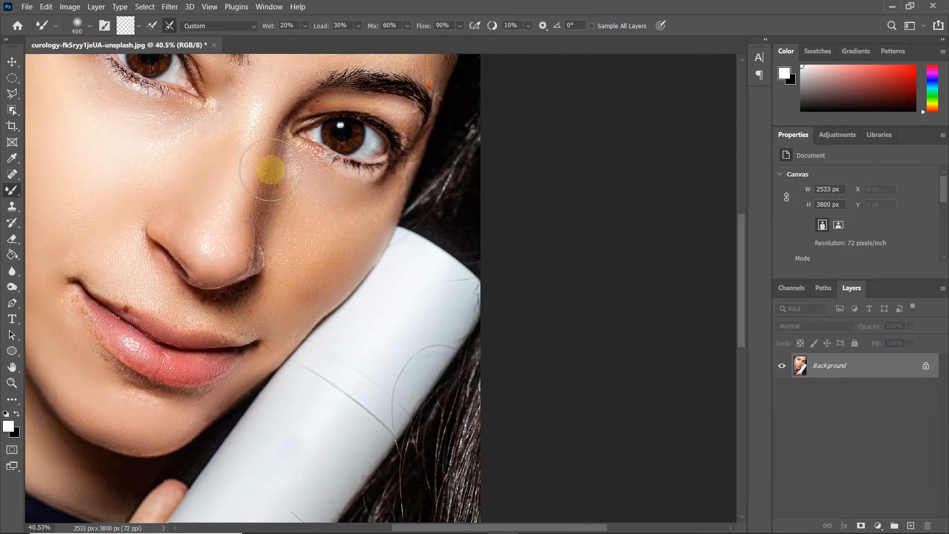
mouse_move(291, 195)
left_mouse_down()
mouse_move(309, 250)
mouse_move(302, 298)
mouse_move(325, 250)
mouse_move(294, 301)
mouse_move(306, 241)
mouse_move(292, 185)
mouse_move(220, 253)
left_mouse_up()
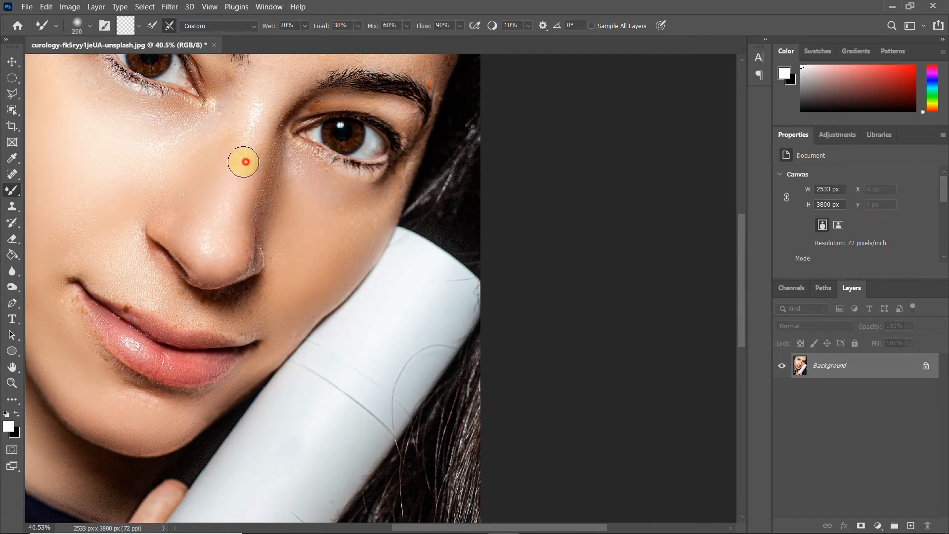
Smooth the forehead skin above both eyebrows with the Mixer Brush at 400 px.
scroll(209, 252, "down", 1)
left_click_drag(165, 325, 307, 315)
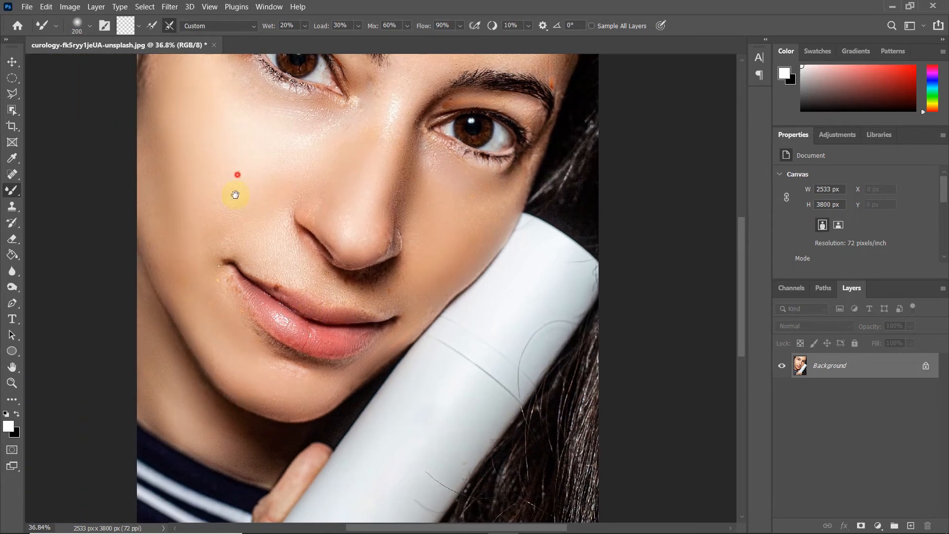
left_click_drag(322, 99, 311, 189)
left_click_drag(276, 234, 240, 284)
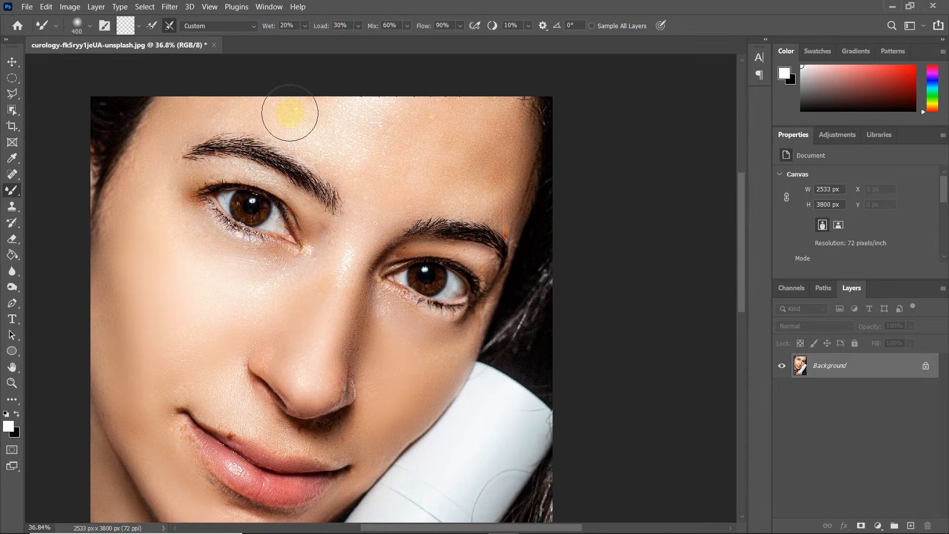
mouse_move(446, 151)
left_mouse_down()
mouse_move(488, 147)
mouse_move(458, 150)
left_mouse_up()
mouse_move(284, 99)
left_mouse_down()
mouse_move(203, 107)
mouse_move(363, 95)
left_mouse_up()
mouse_move(495, 140)
left_mouse_down()
mouse_move(508, 165)
mouse_move(492, 195)
left_mouse_up()
scroll(328, 188, "down", 1)
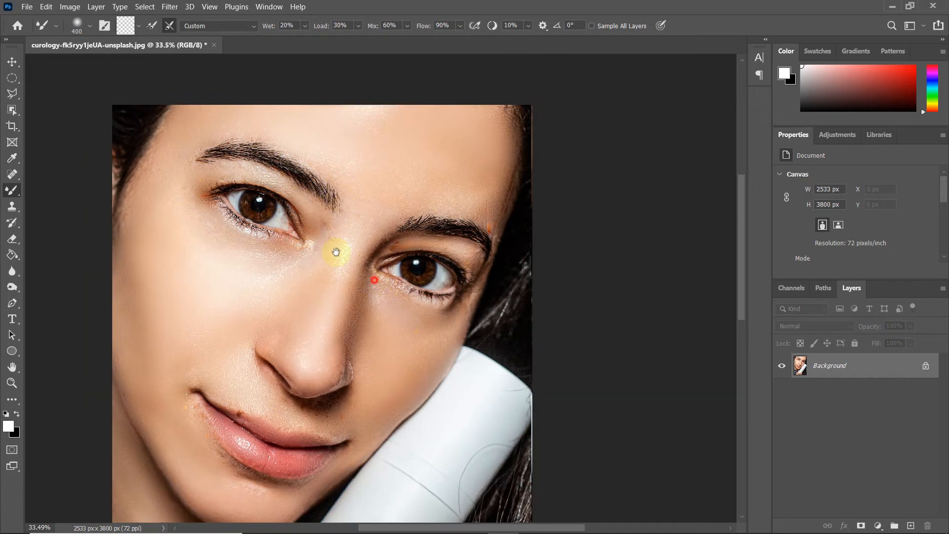
left_click_drag(374, 279, 332, 247)
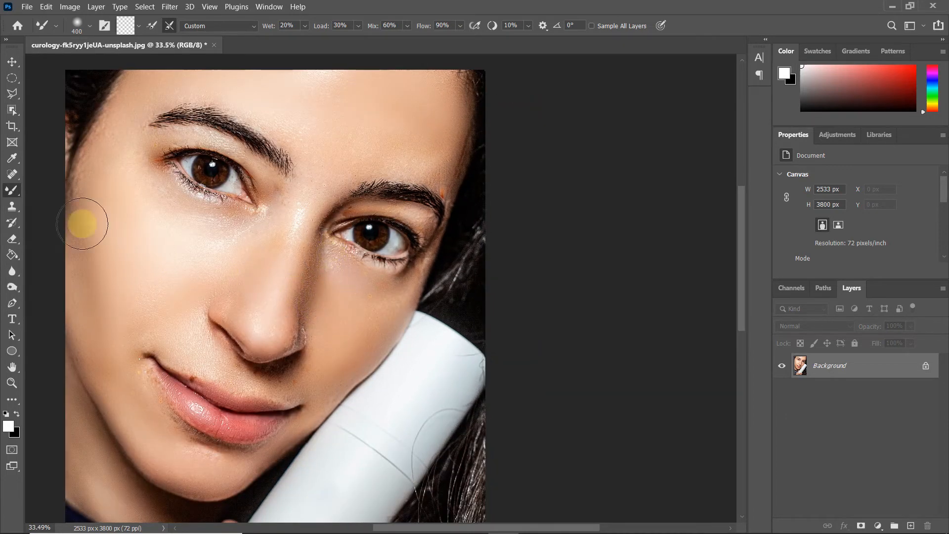
Heal the mole on the upper lip's edge with the Spot Healing Brush at 35 px and spots below the nose at 45 px.
left_click(13, 175)
left_click(53, 175)
scroll(152, 339, "up", 5)
scroll(106, 323, "up", 3)
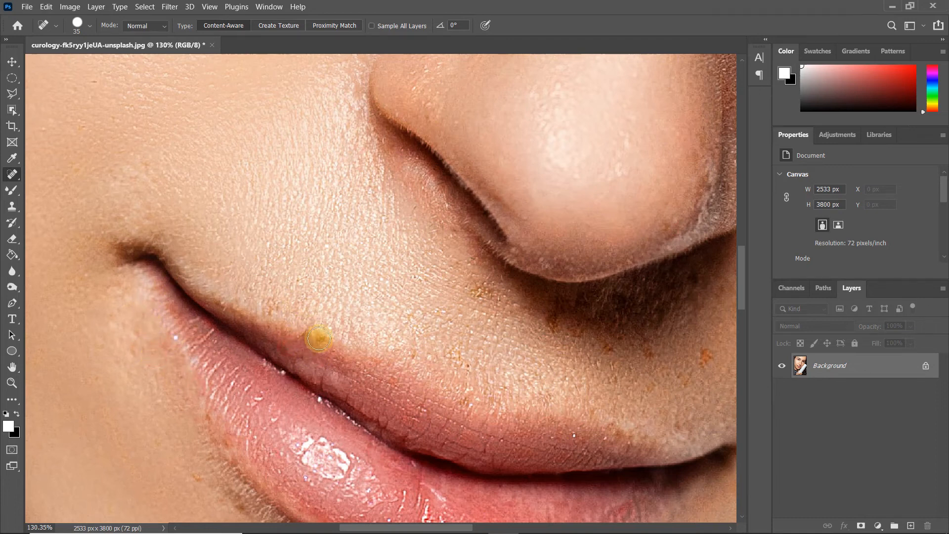
scroll(395, 307, "down", 3)
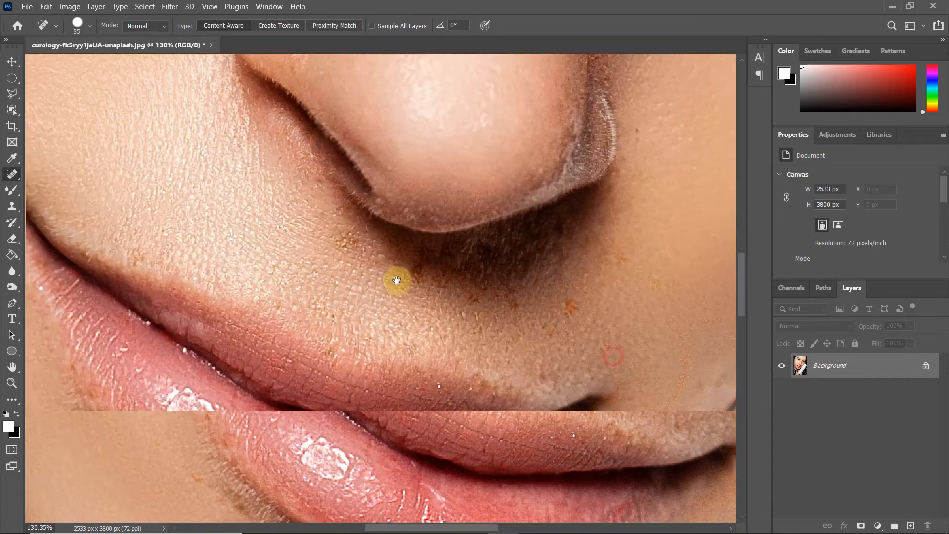
scroll(391, 247, "right", 5)
key("bracketright")
left_click_drag(407, 209, 351, 194)
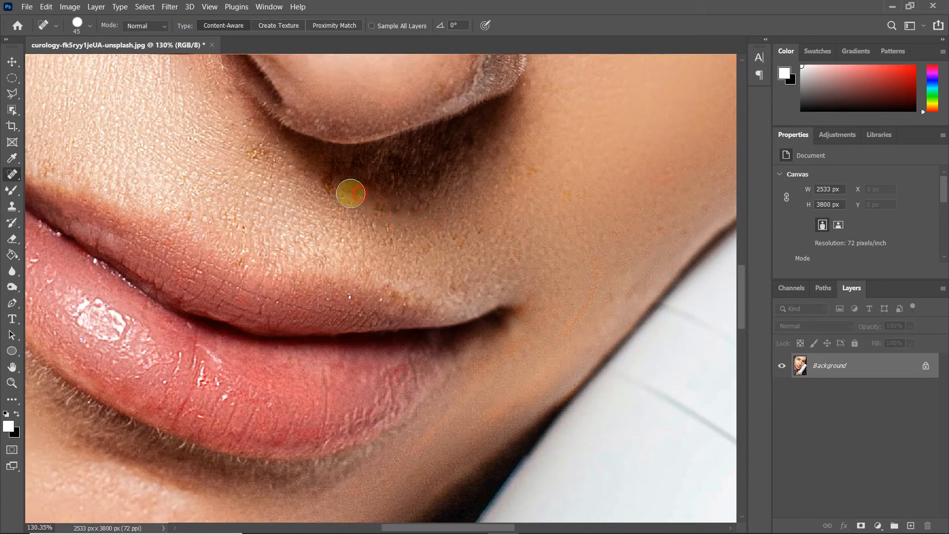
Heal the remaining orange spots between the nose and the upper lip, out to the right-hand mouth corner.
left_click(261, 152)
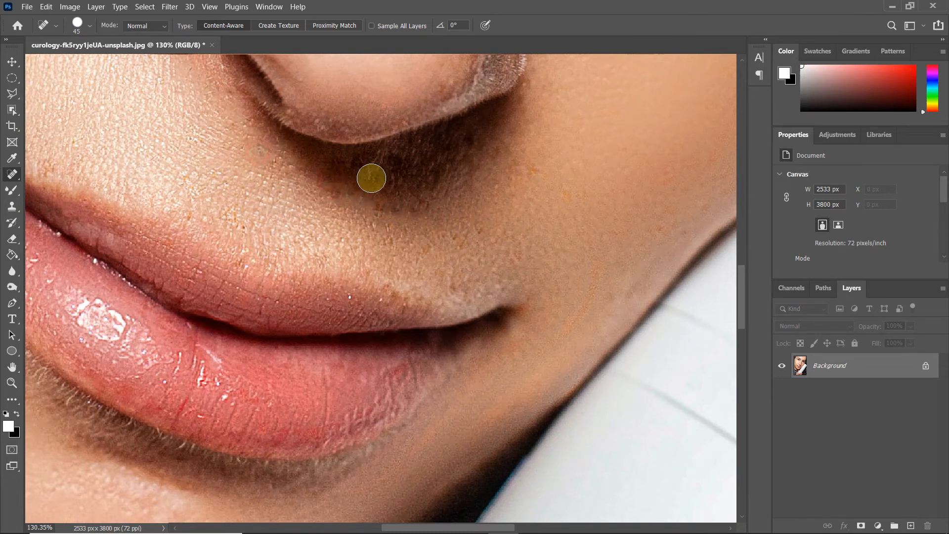
left_click(372, 203)
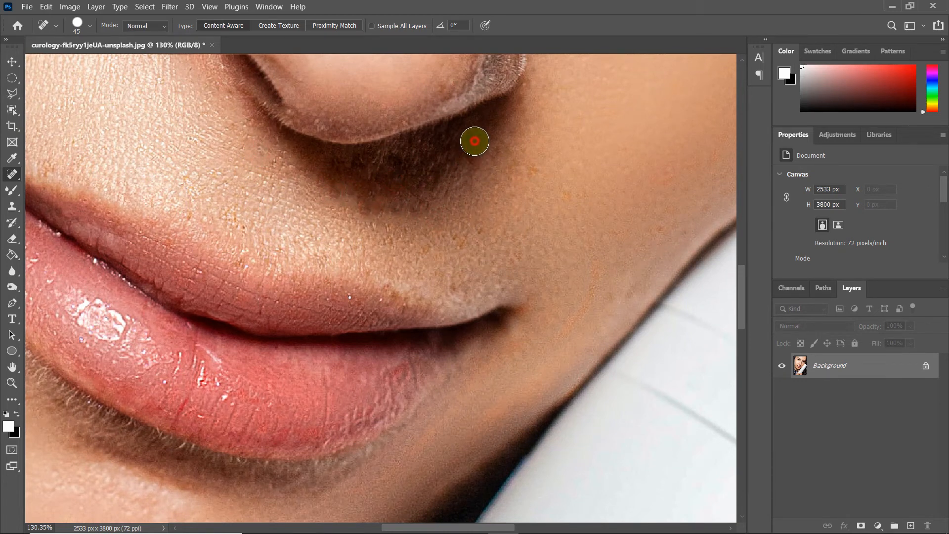
left_click(466, 249)
left_click(459, 279)
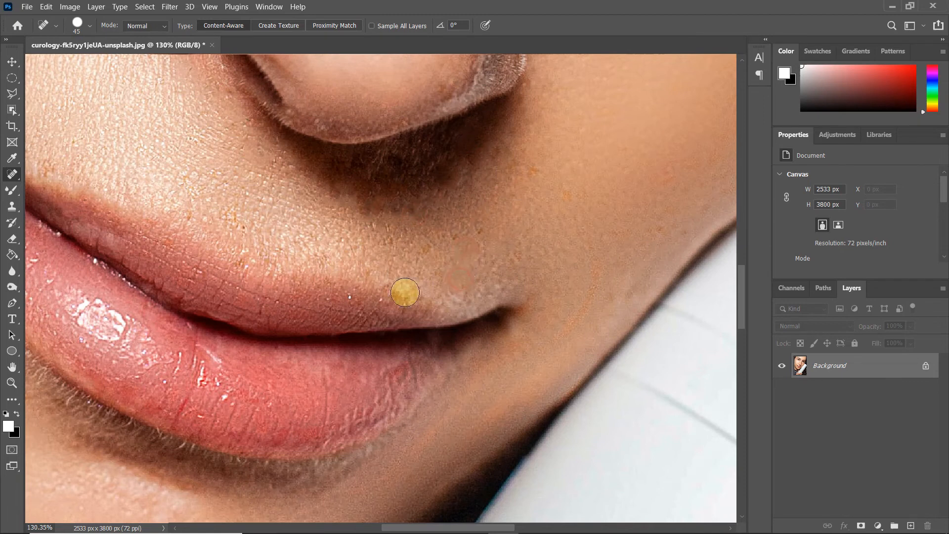
Heal the orange spots at the outer end of the right-hand eyebrow and on the eyelid below it.
scroll(514, 274, "down", 7)
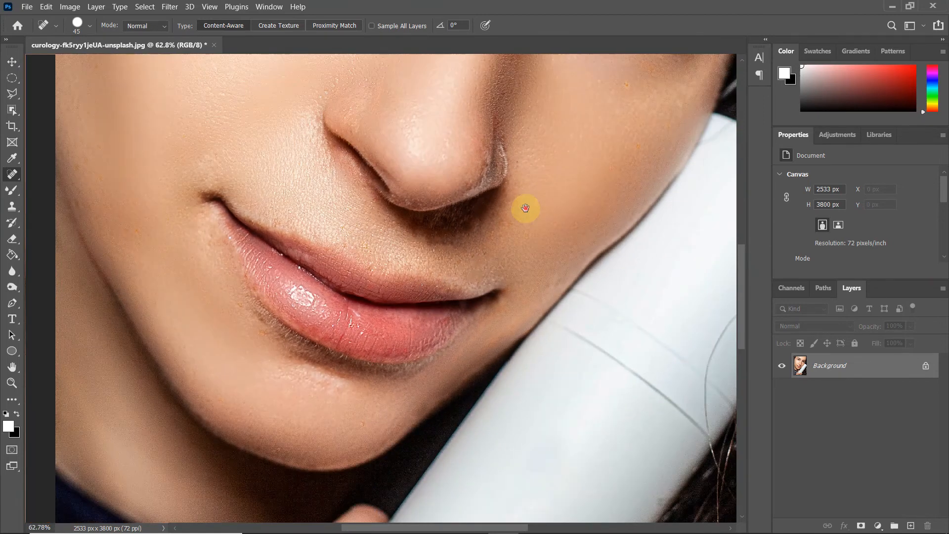
left_click_drag(526, 208, 520, 325)
left_click_drag(518, 257, 321, 389)
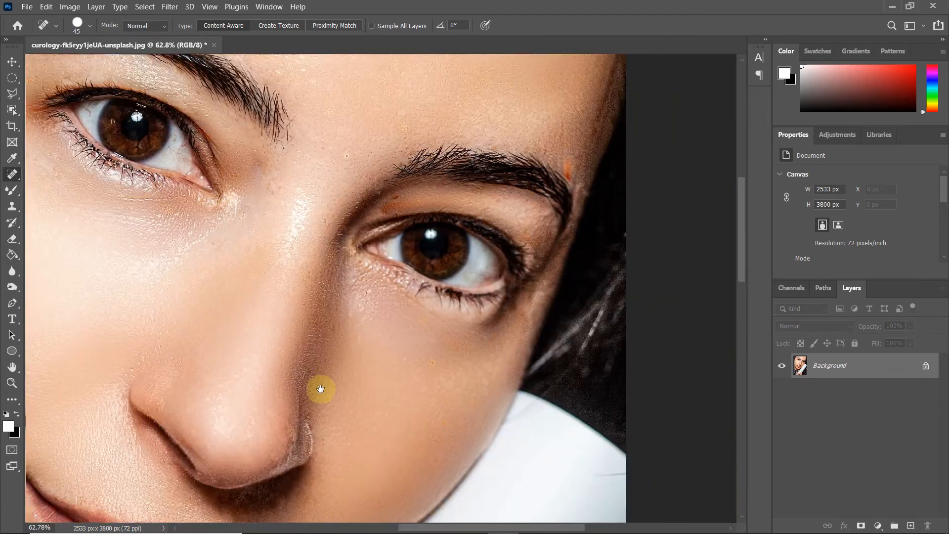
scroll(551, 212, "up", 5)
left_click(540, 167)
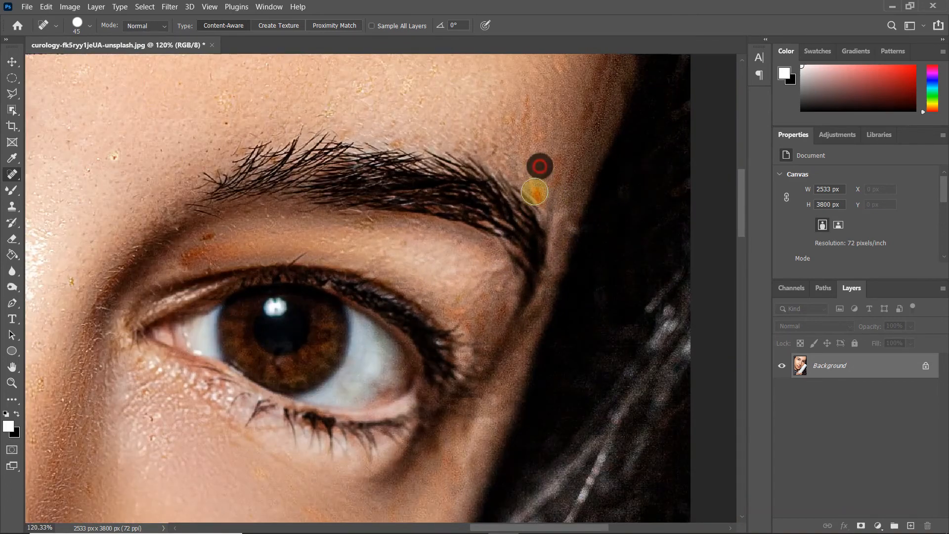
left_click(546, 199)
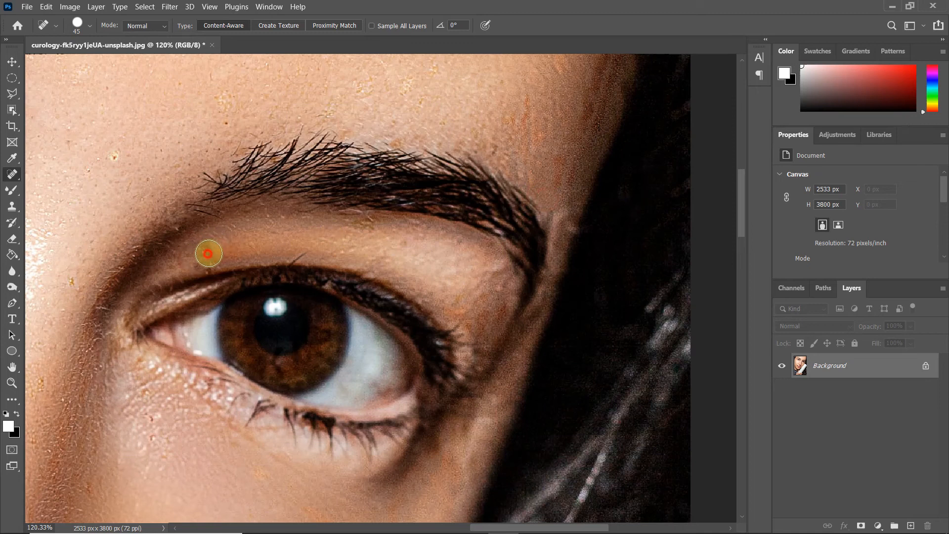
Brighten the whole portrait with the Dodge tool on Midtones at 10% exposure, using a 1600 px brush.
scroll(318, 244, "down", 6)
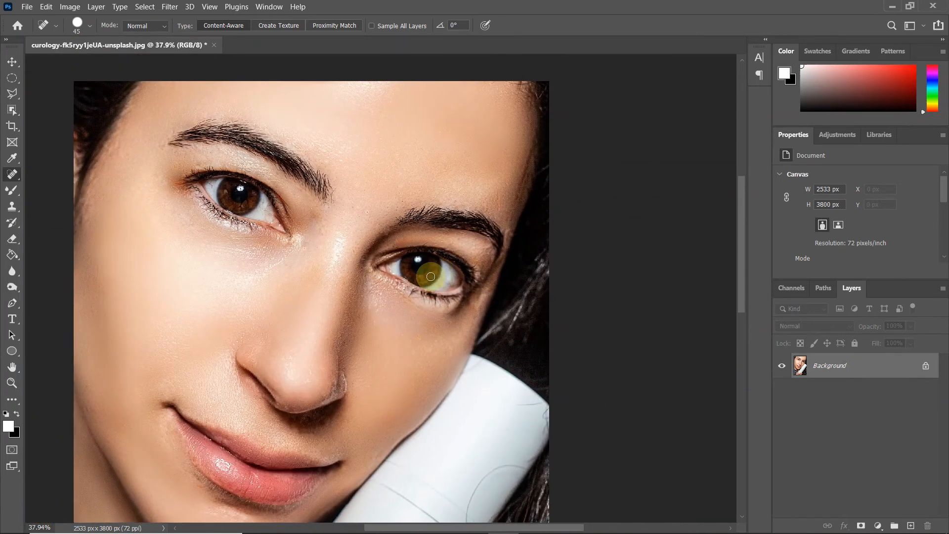
scroll(431, 277, "down", 3)
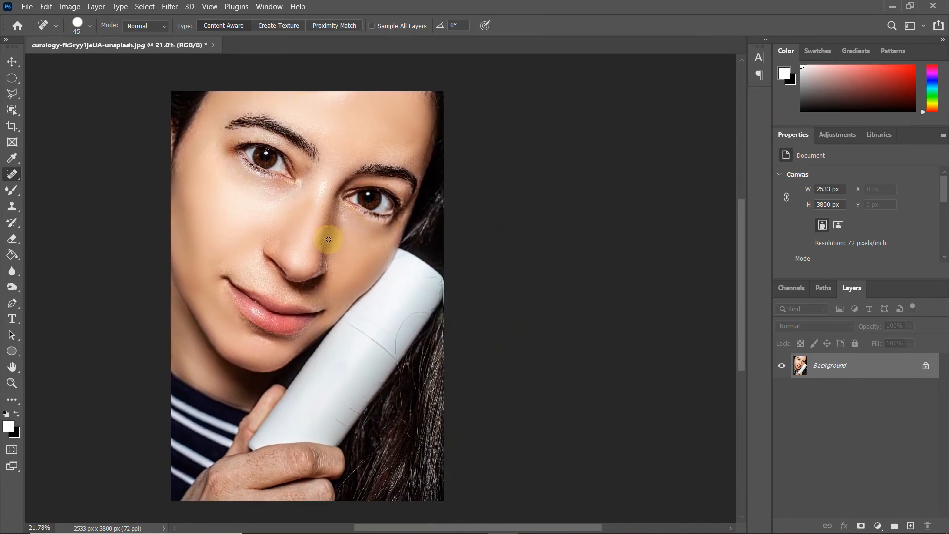
left_click(12, 270)
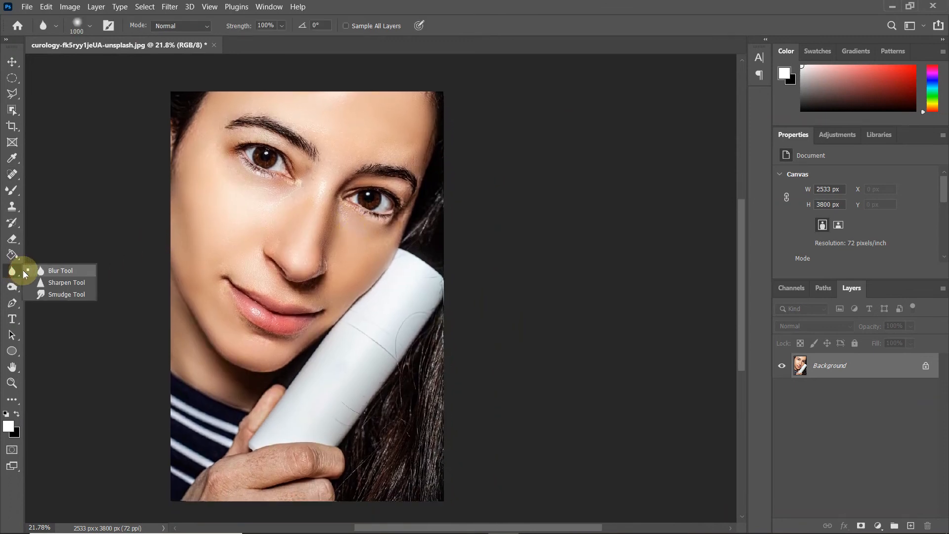
left_click(23, 271)
left_click(15, 287)
left_click(40, 287)
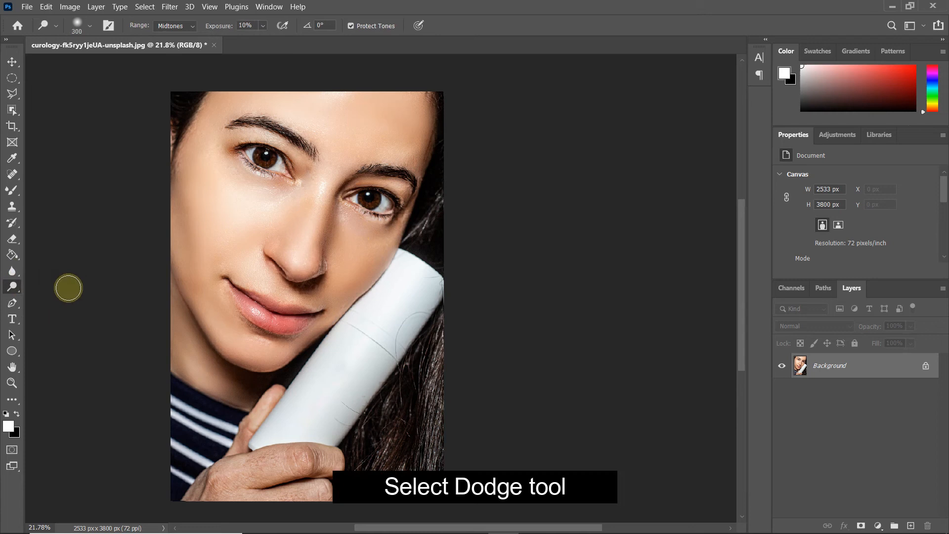
key("bracketright")
key("bracketright")
key("bracketright")
key("bracketright")
key("bracketright")
key("bracketright")
key("bracketright")
key("bracketright")
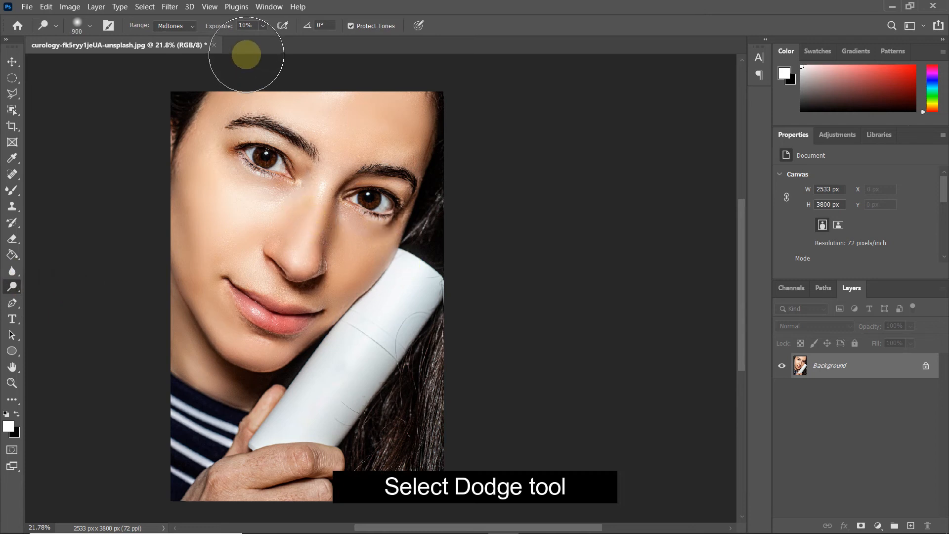
key("bracketright")
key("bracketright")
mouse_move(358, 140)
left_mouse_down()
mouse_move(291, 302)
mouse_move(191, 200)
mouse_move(191, 186)
mouse_move(216, 378)
mouse_move(279, 275)
mouse_move(365, 198)
mouse_move(328, 303)
mouse_move(373, 181)
mouse_move(368, 104)
mouse_move(262, 109)
mouse_move(226, 312)
mouse_move(229, 366)
mouse_move(192, 184)
mouse_move(283, 379)
mouse_move(353, 384)
left_mouse_up()
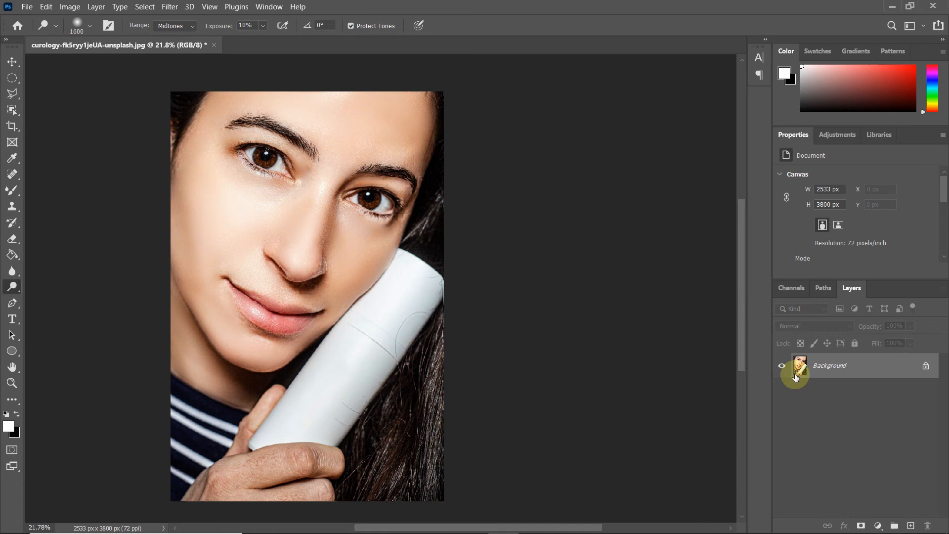
left_click(617, 291)
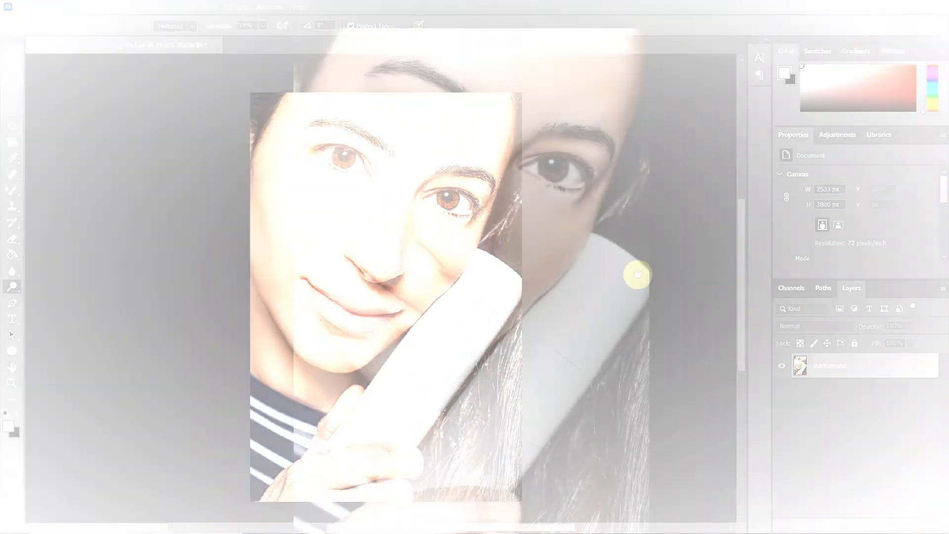